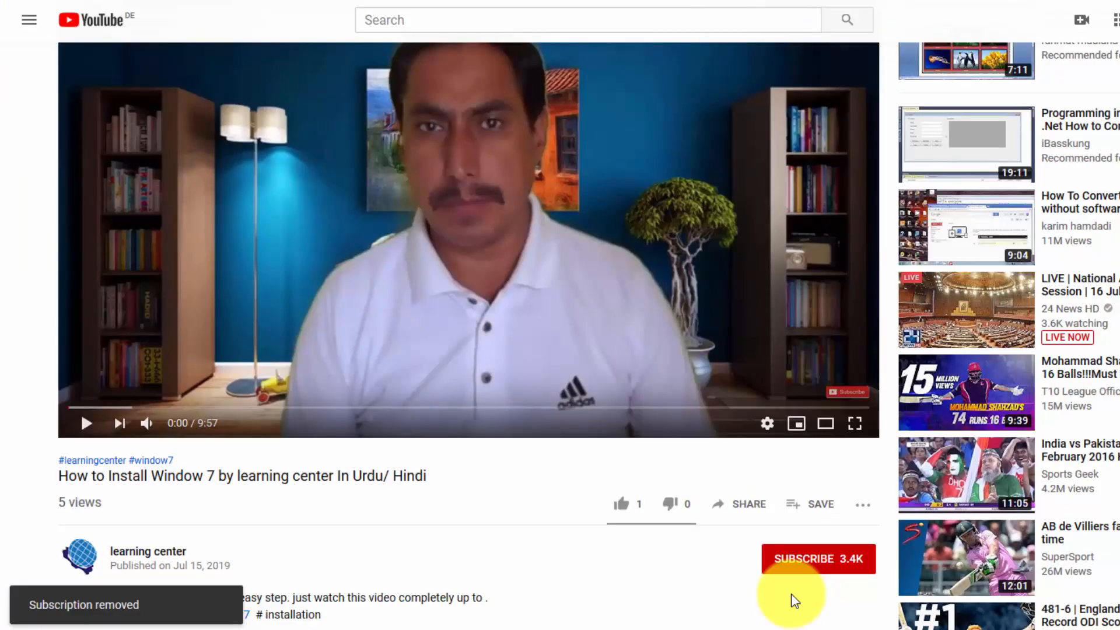
Subscribe to the learning center channel and open its notification bell setting.
click(798, 558)
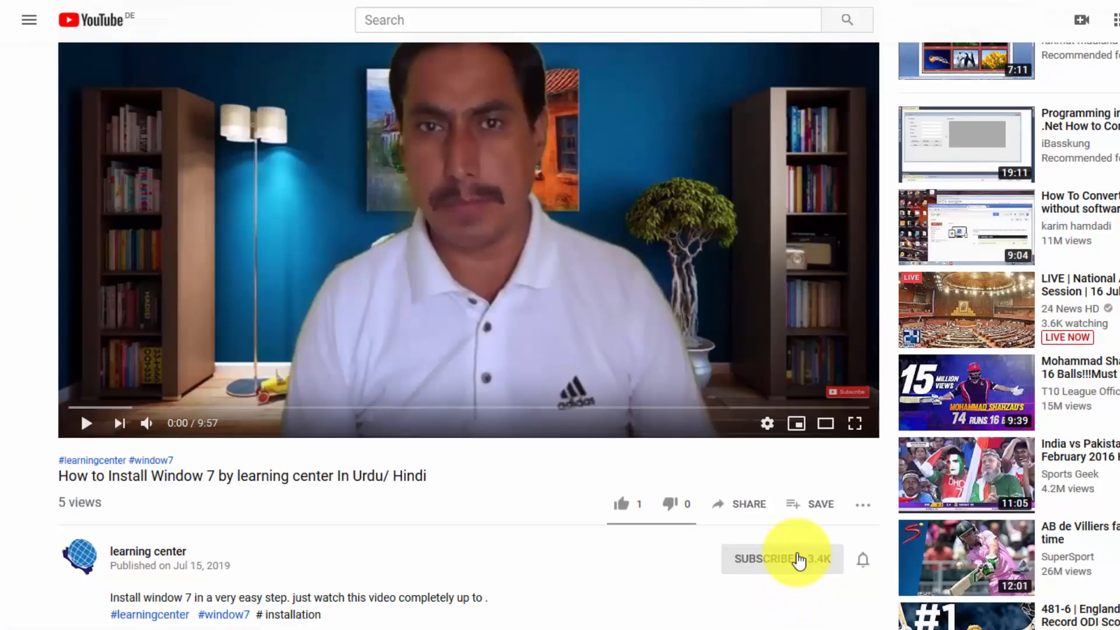
click(863, 560)
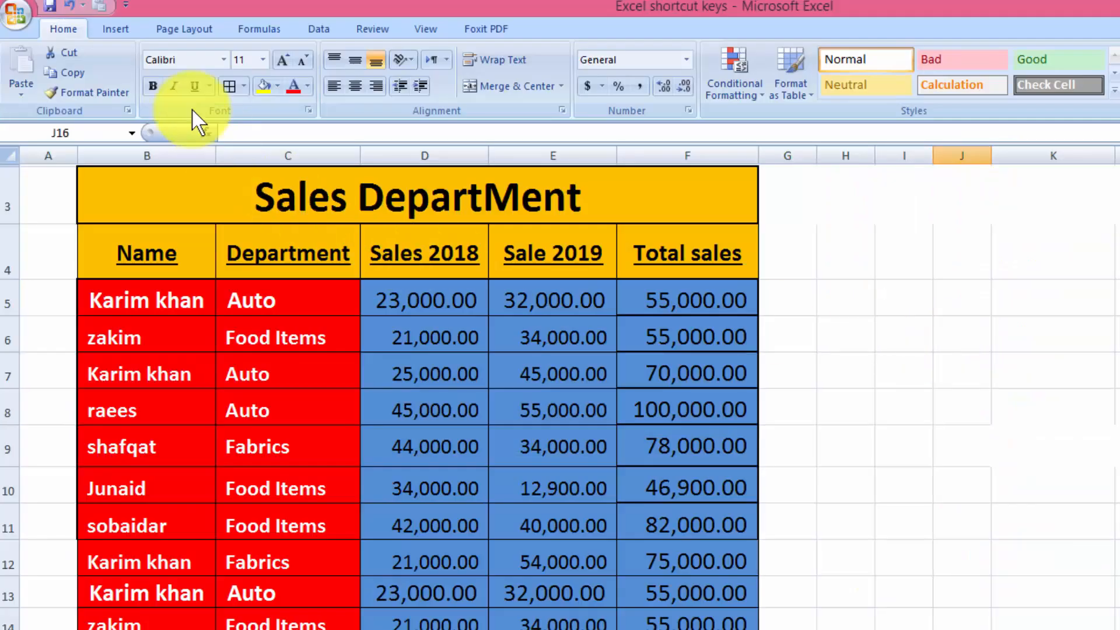
Insert a PivotTable from the range Sheet3!$B$4:$F$20, placed on the existing worksheet at Sheet3!$G$6.
click(118, 30)
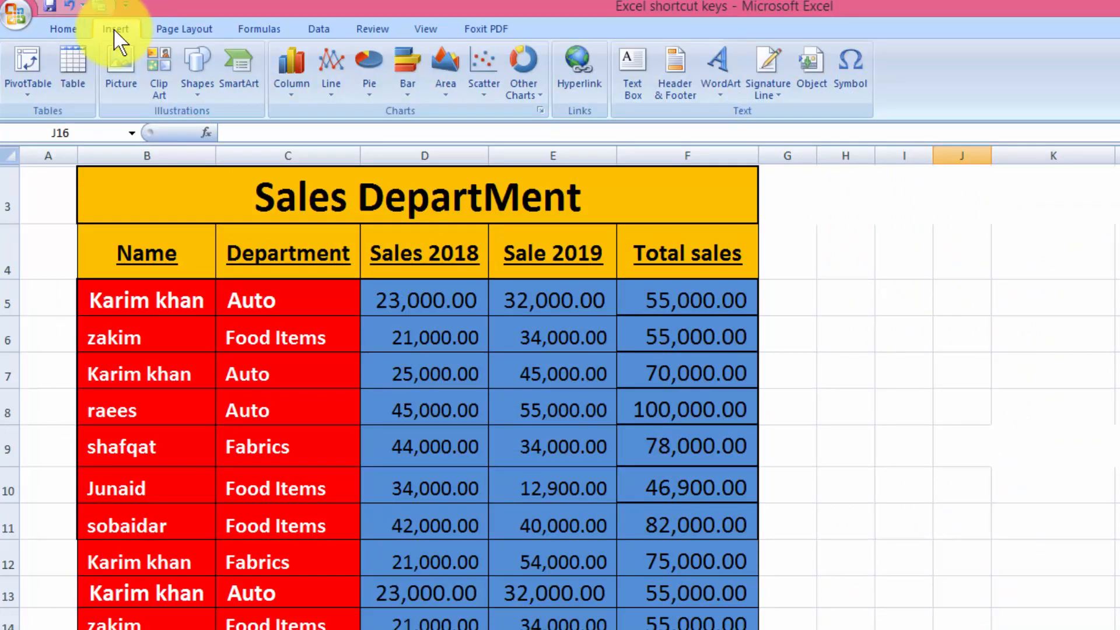
click(47, 94)
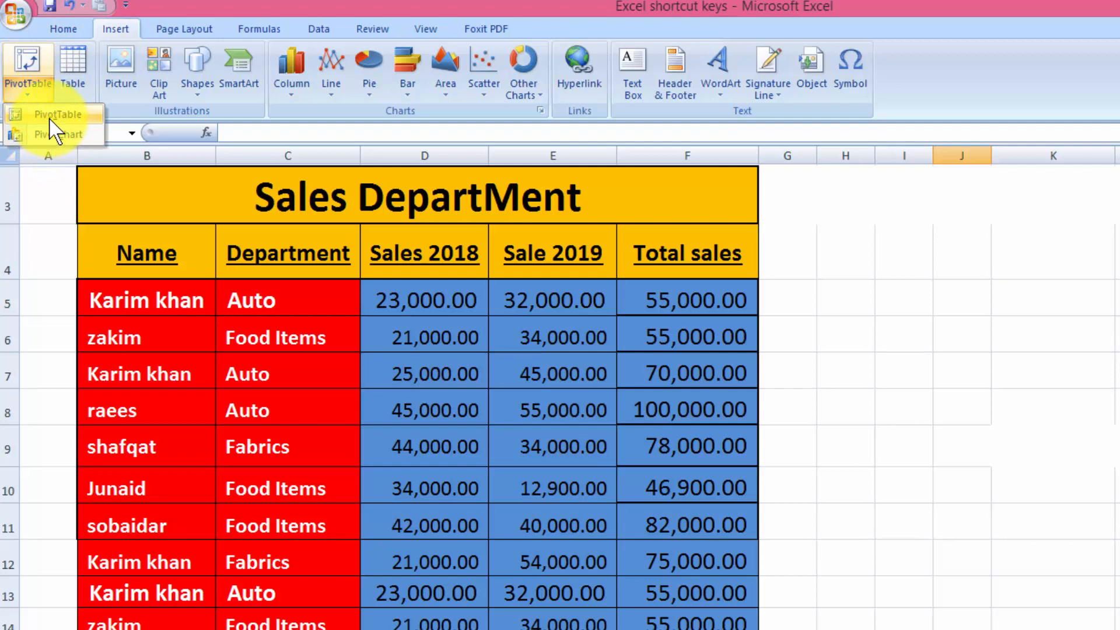
click(50, 119)
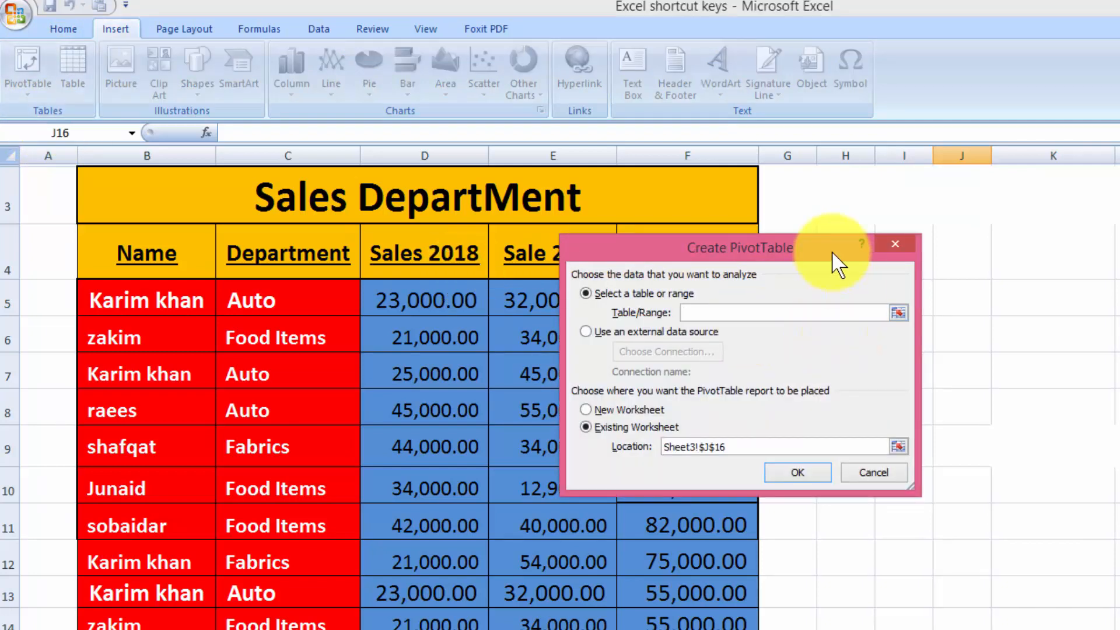
drag(853, 246, 1044, 244)
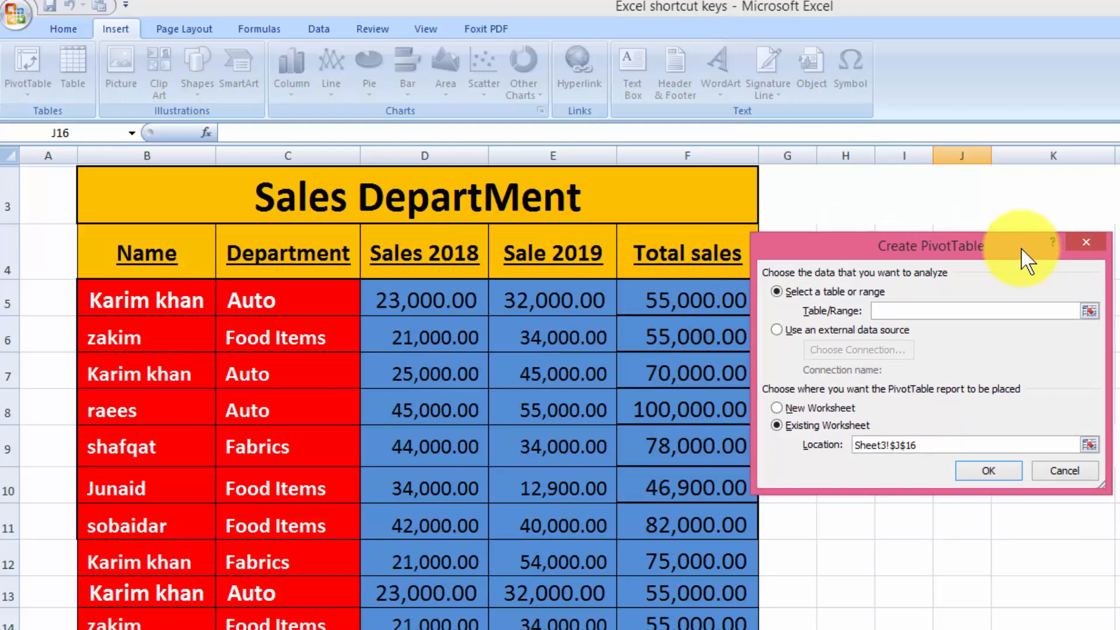
drag(155, 250, 644, 629)
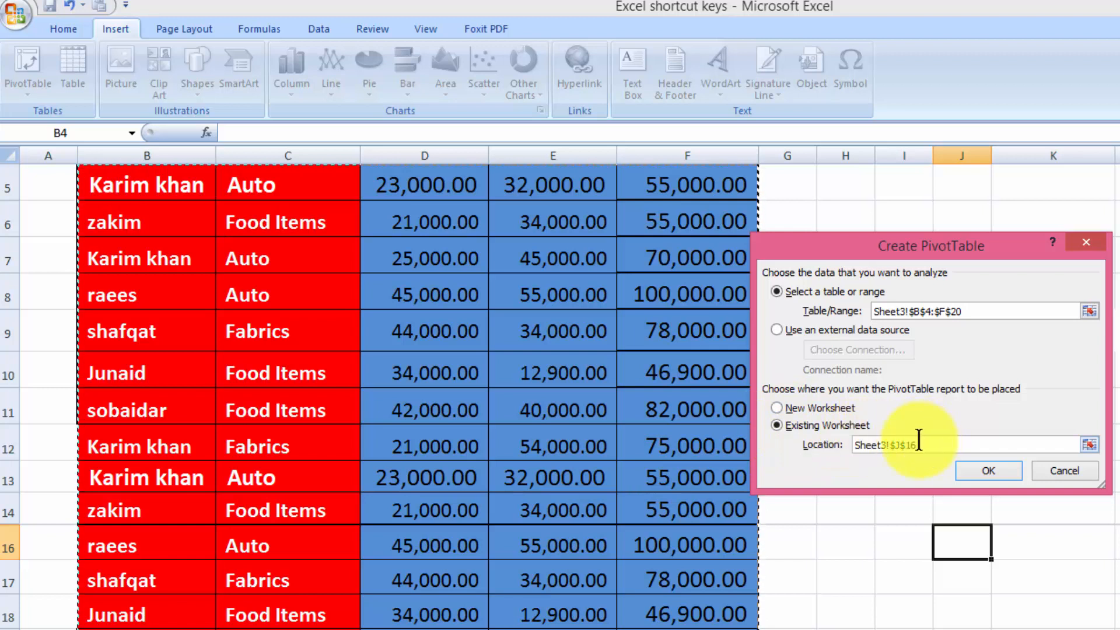
drag(919, 444, 863, 444)
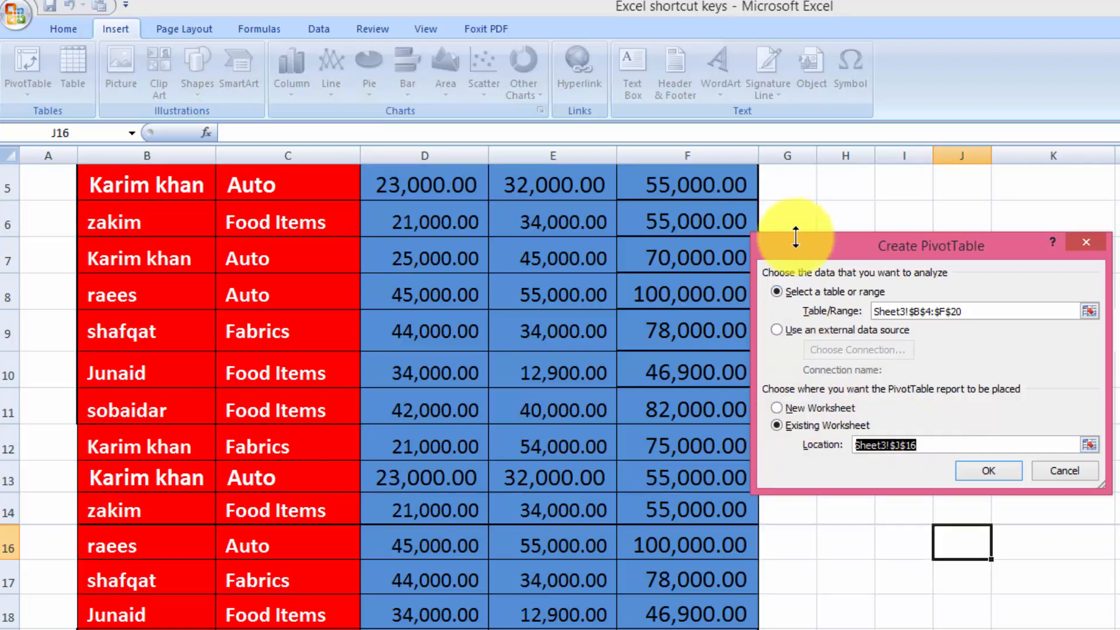
click(788, 216)
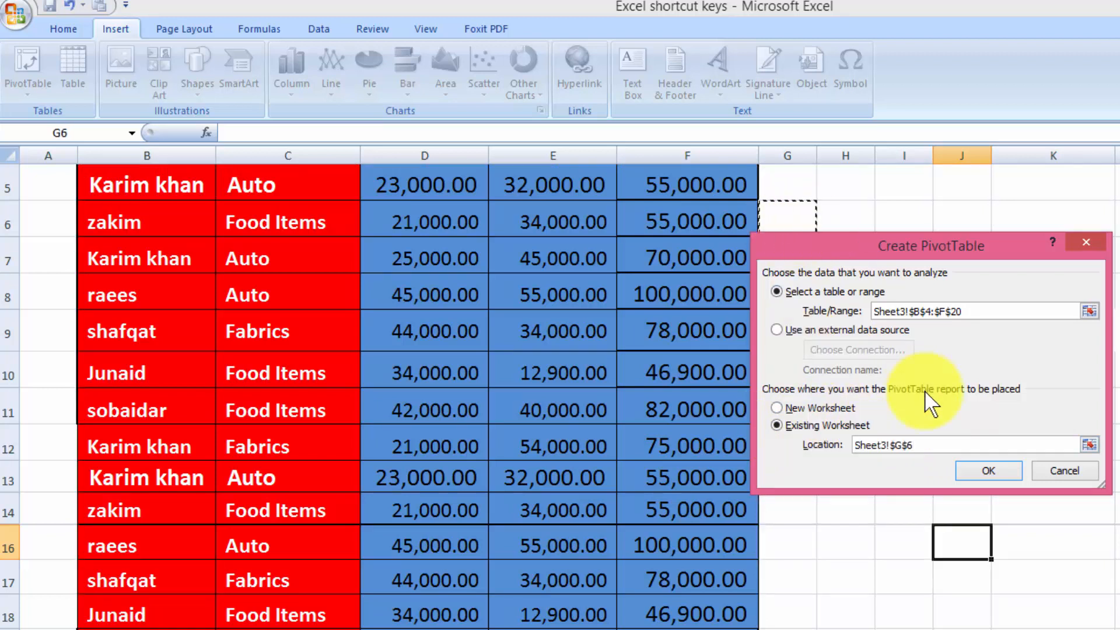
click(989, 473)
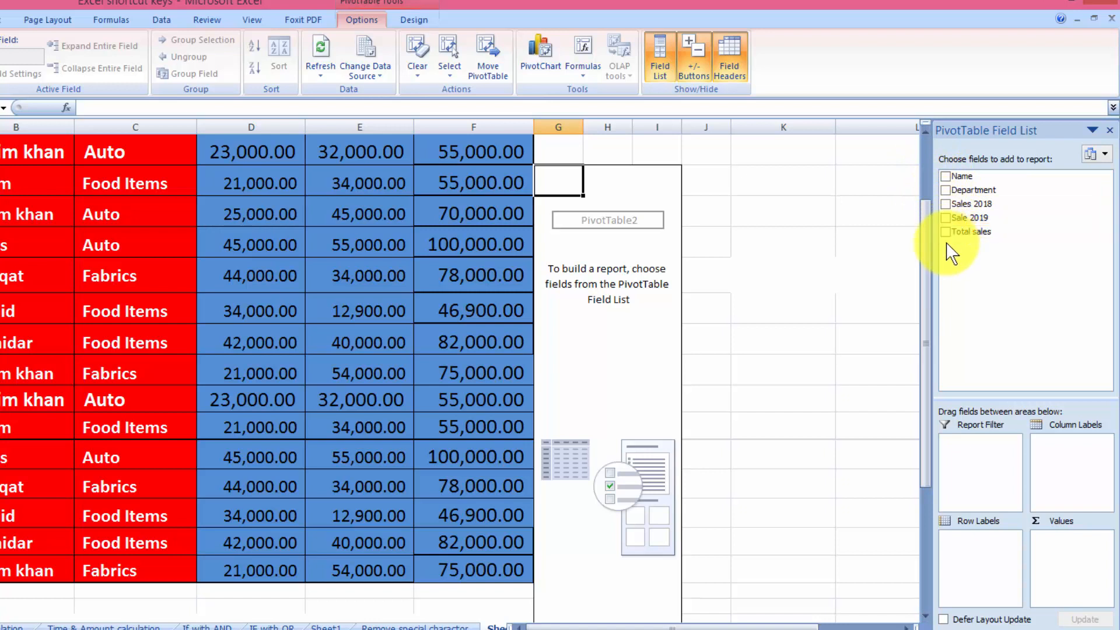
Add the Name, Department, Sales 2018, Sale 2019 and Total sales fields to the PivotTable report.
click(946, 176)
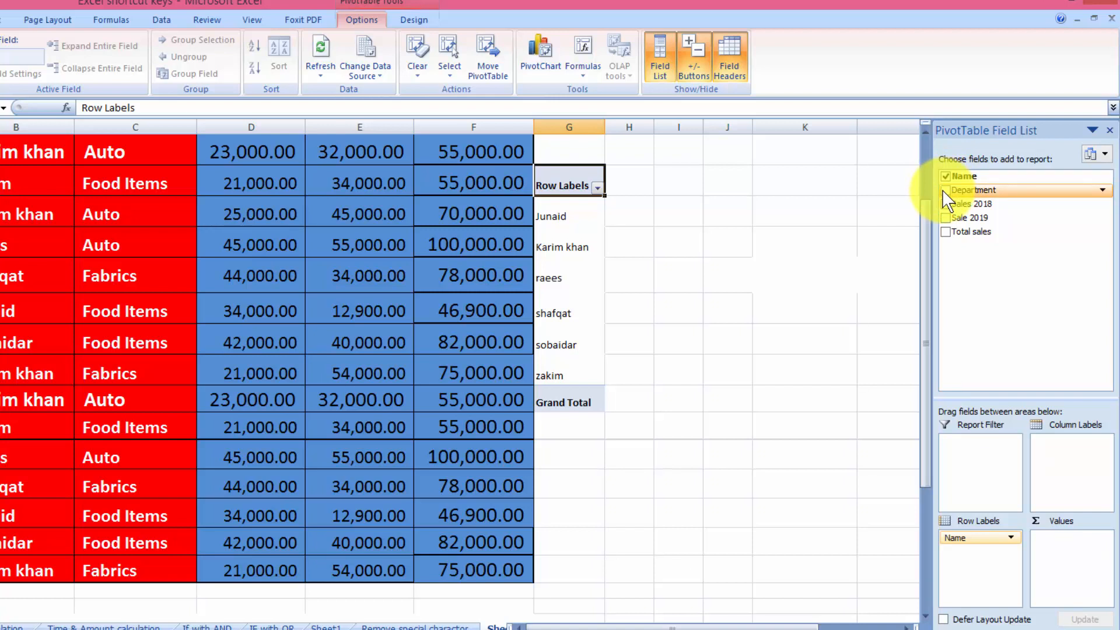
click(946, 191)
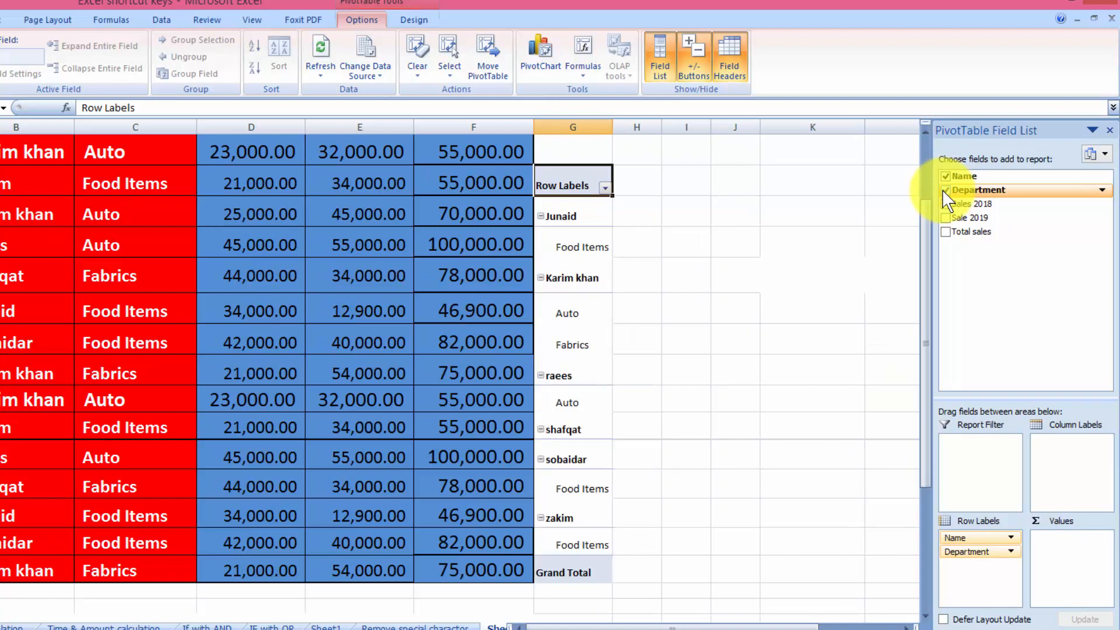
click(946, 204)
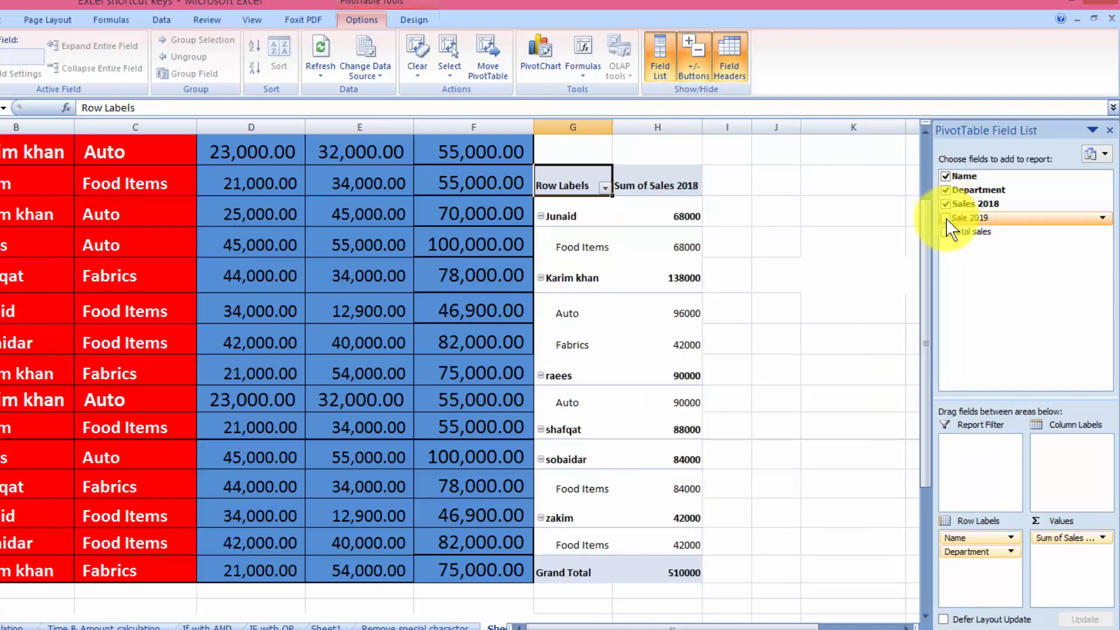
click(945, 219)
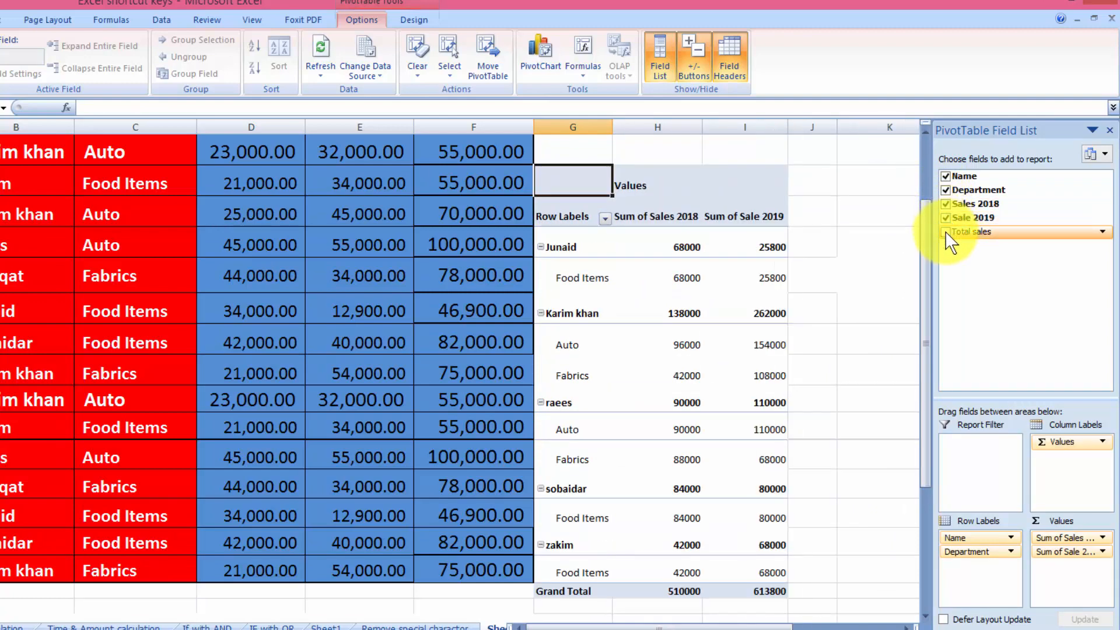
click(946, 232)
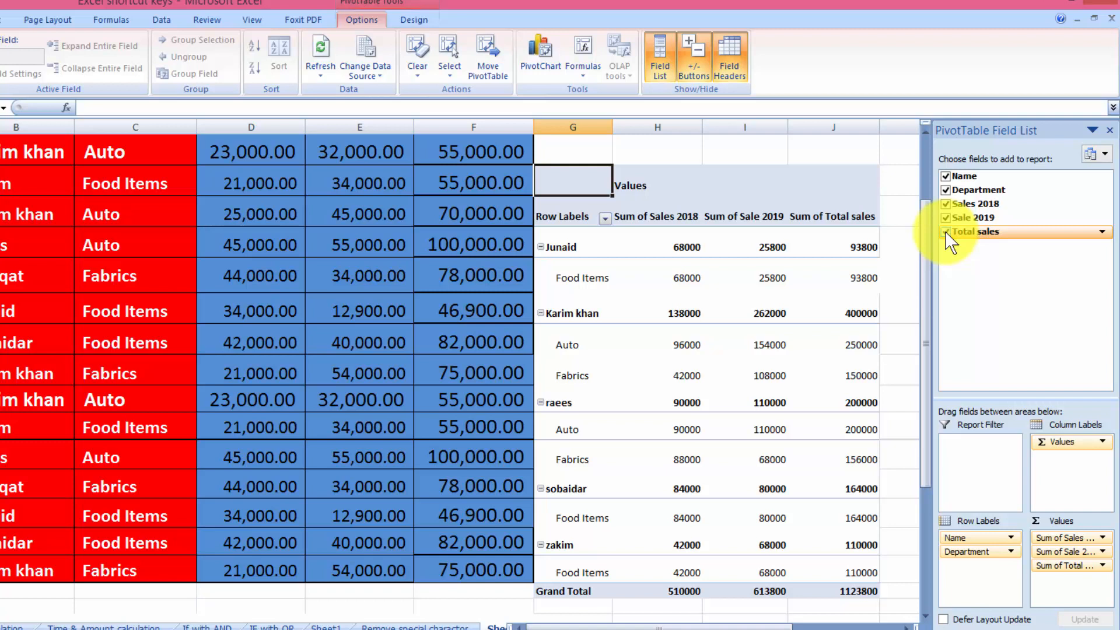
Filter the PivotTable's Name row labels to show only the second, third and fourth people in the list.
click(605, 218)
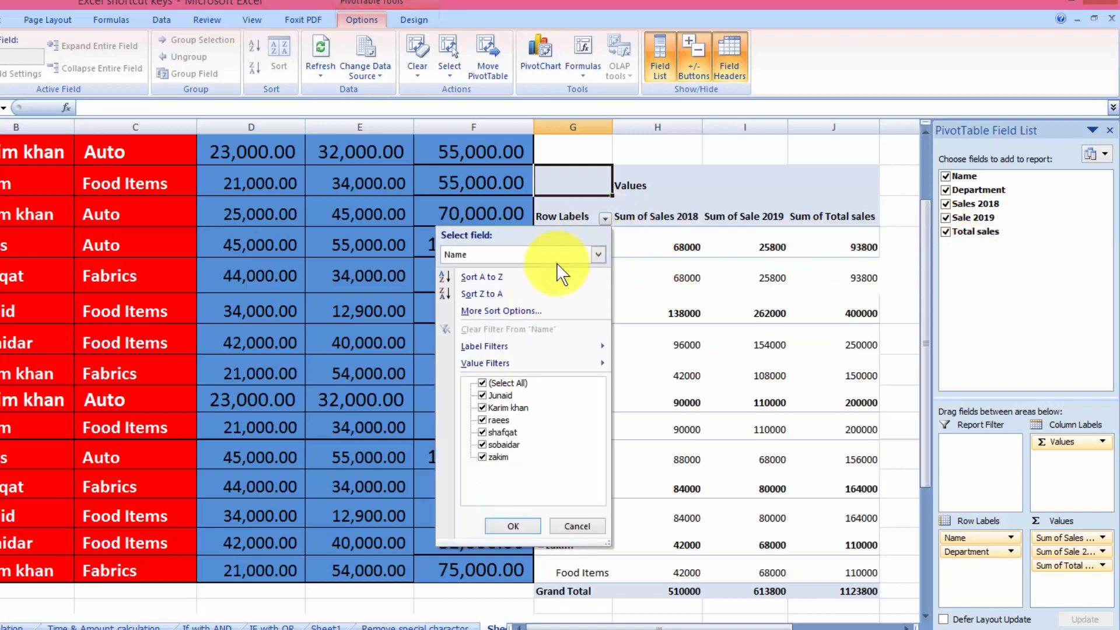
click(482, 383)
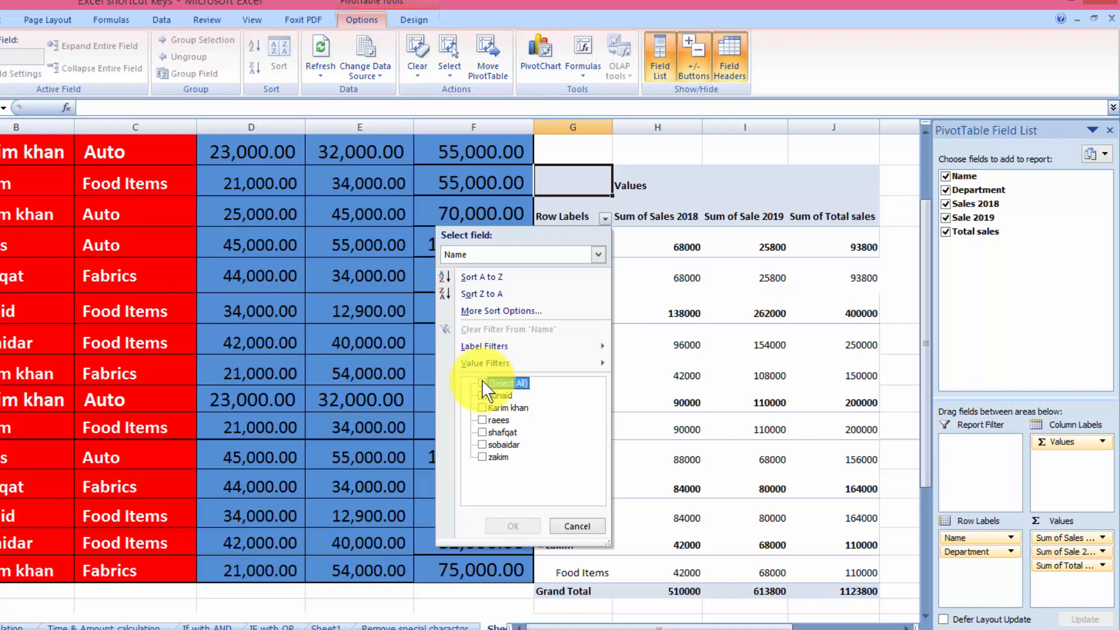
click(482, 407)
click(481, 420)
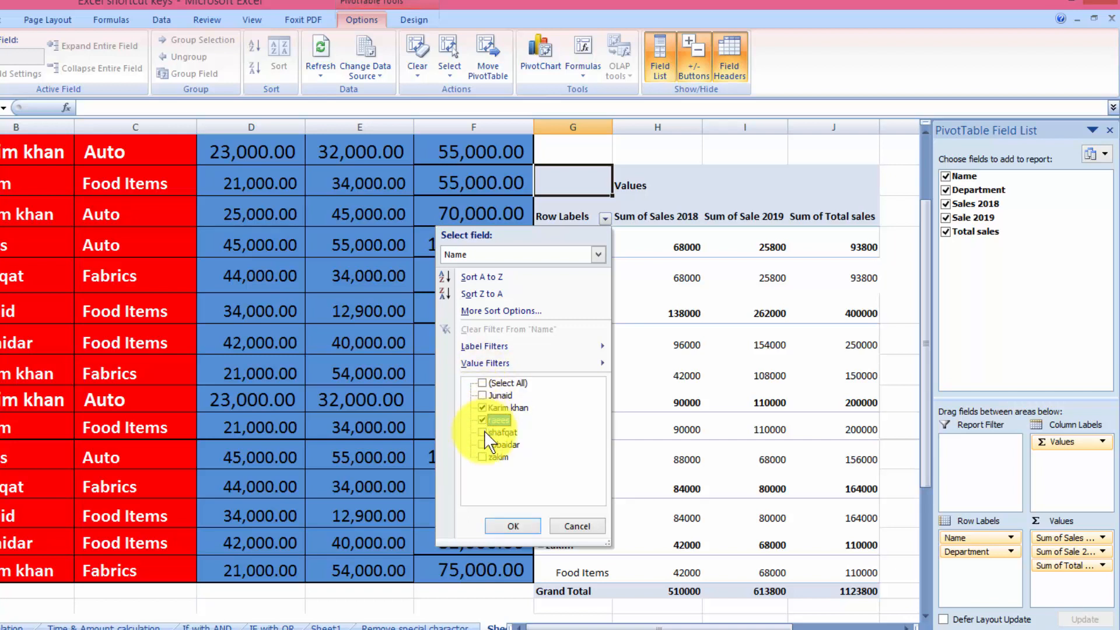
click(486, 432)
click(524, 525)
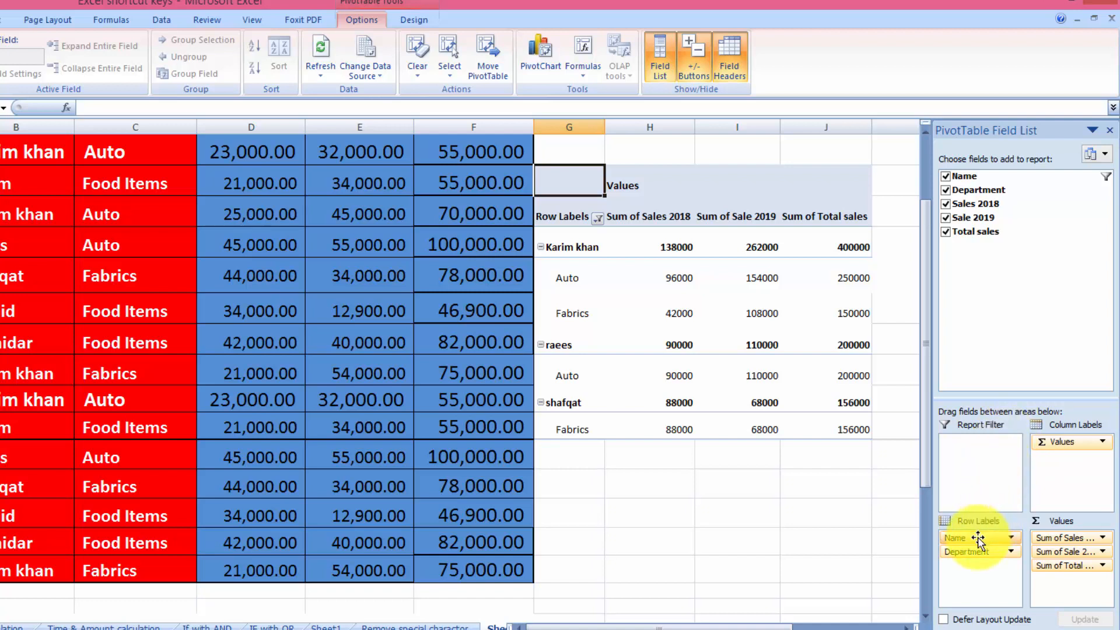
Move the Name field from the row labels to the report filter and check the 2018 and 2019 sums by department.
drag(978, 538, 972, 478)
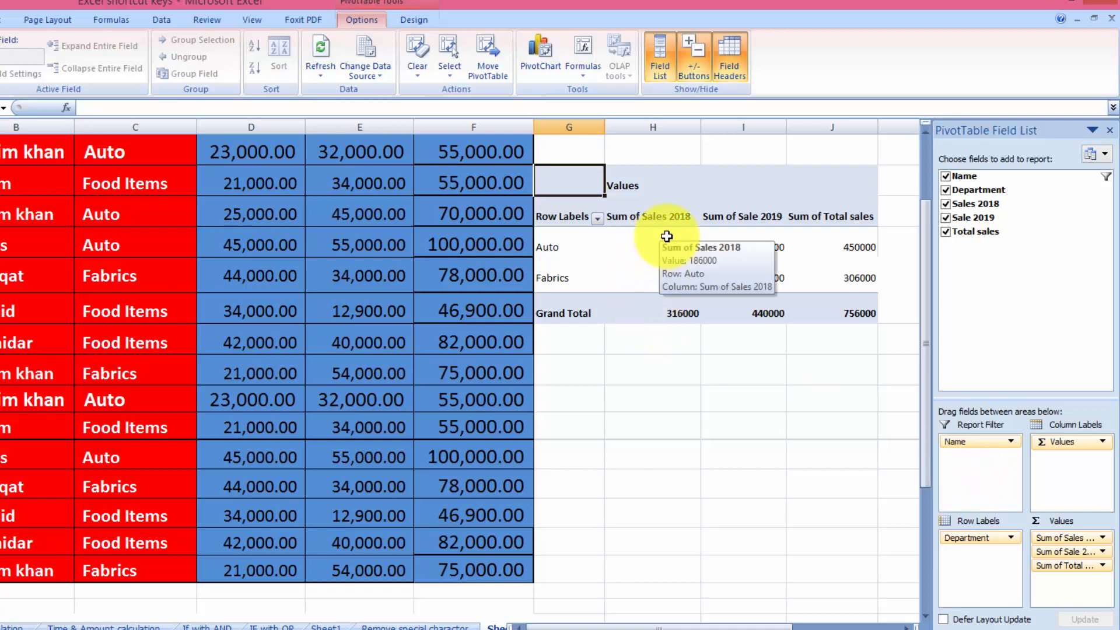
mouse_move(674, 257)
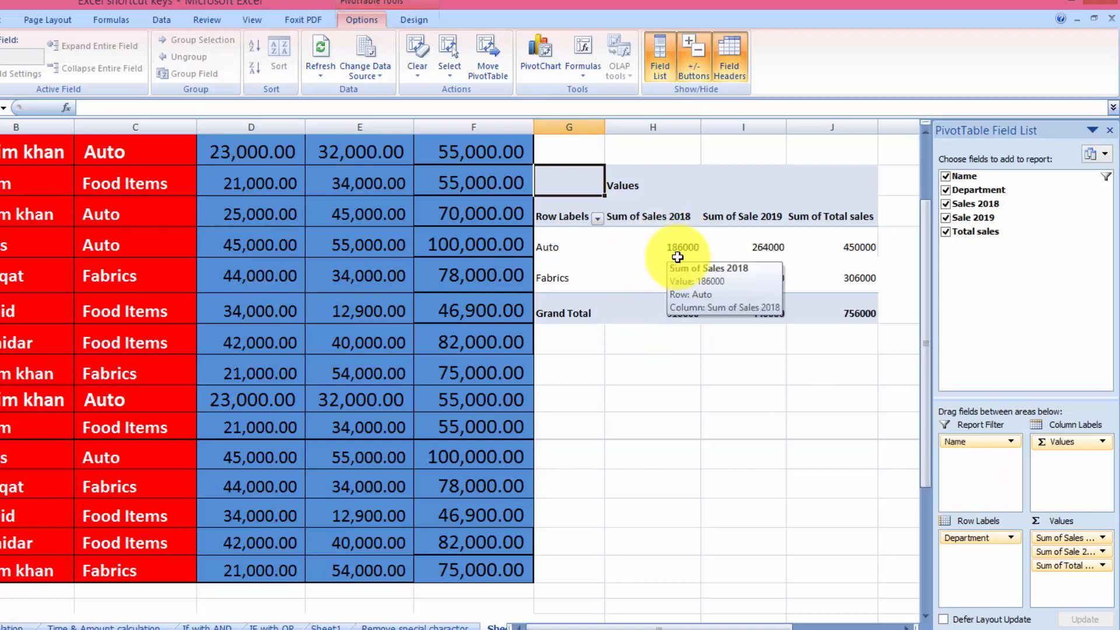
mouse_move(761, 244)
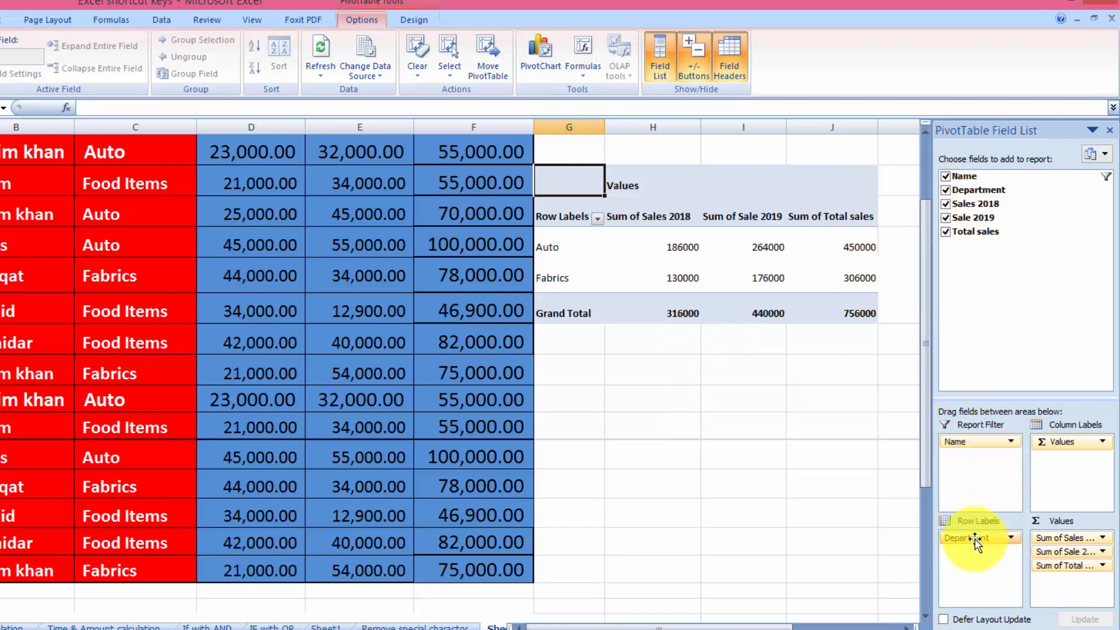
Move the Department field to the report filter and return it to the row labels.
drag(975, 540, 984, 477)
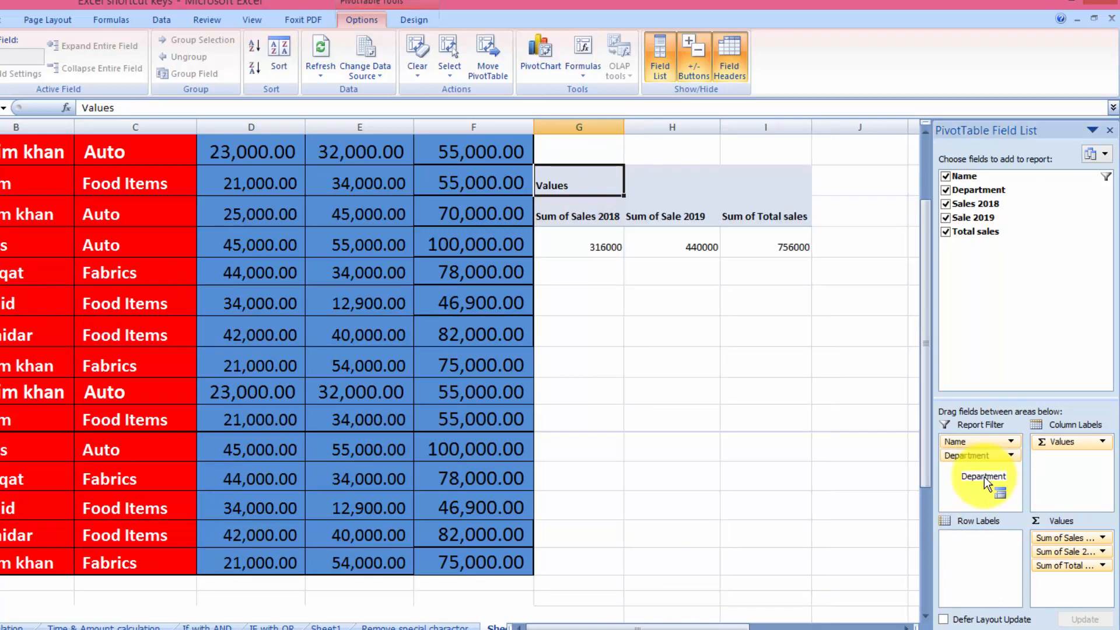
drag(982, 459, 974, 559)
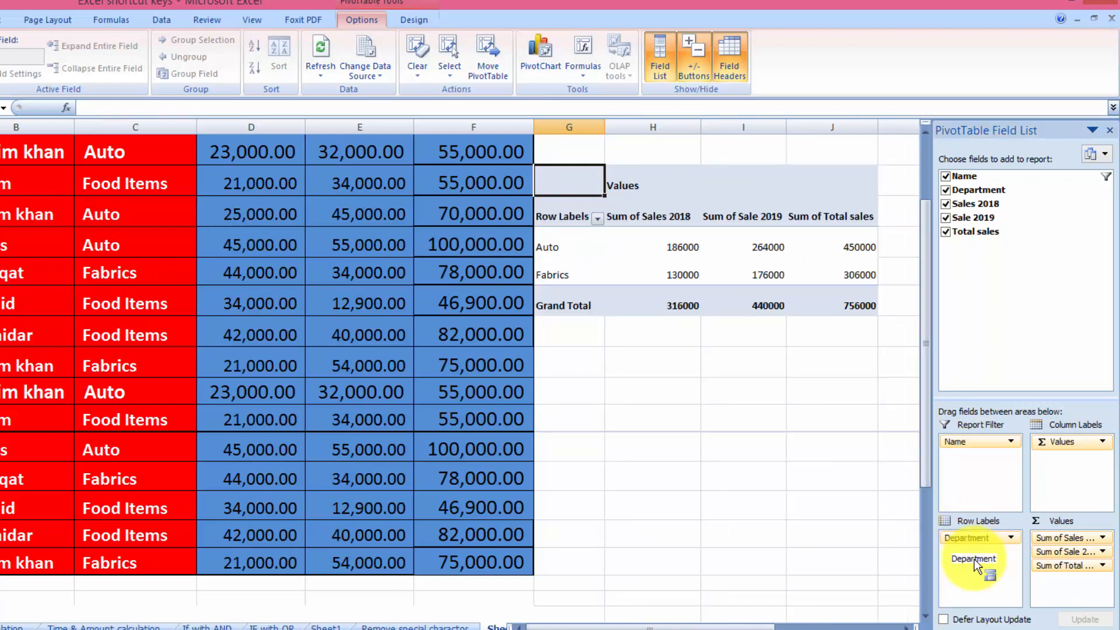
drag(974, 559, 975, 558)
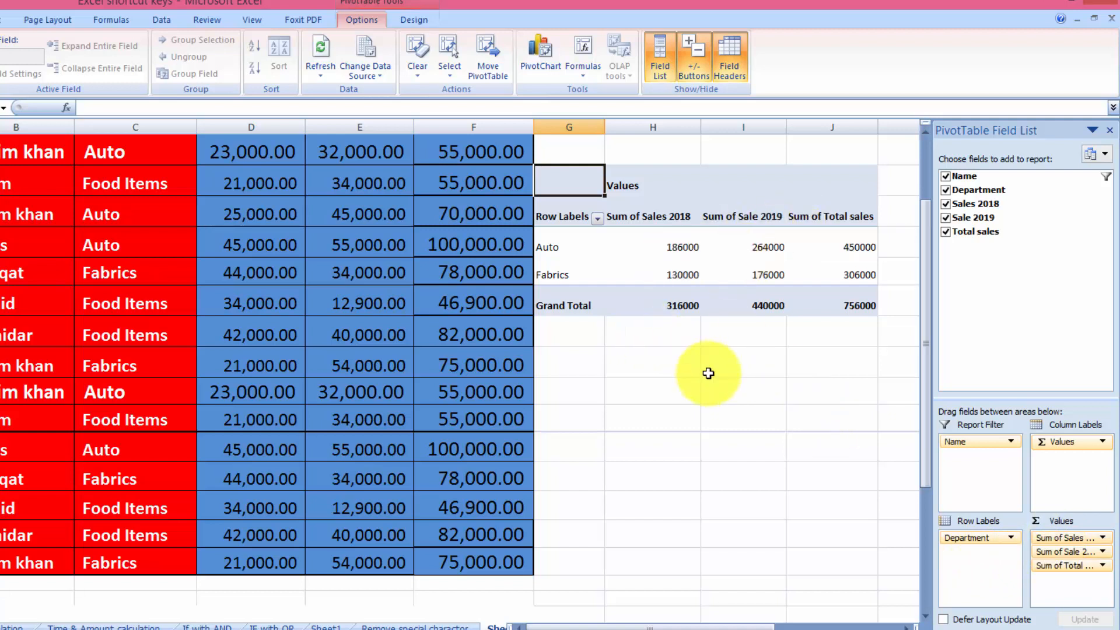
Move the Name field from the report filter back to the row labels, beneath Department.
click(925, 168)
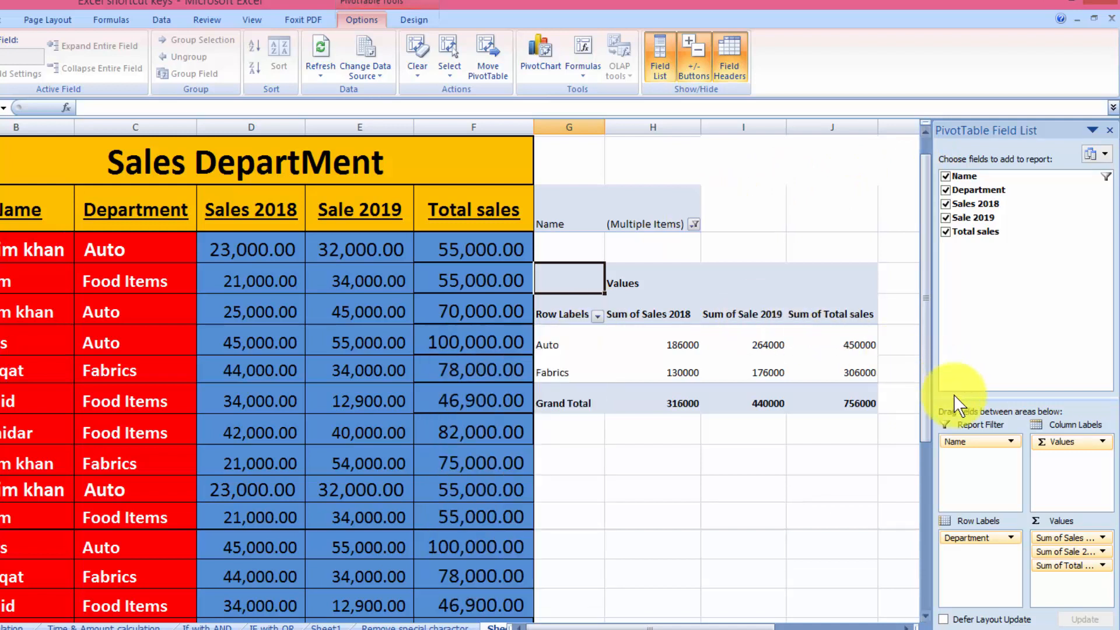
drag(975, 449, 965, 558)
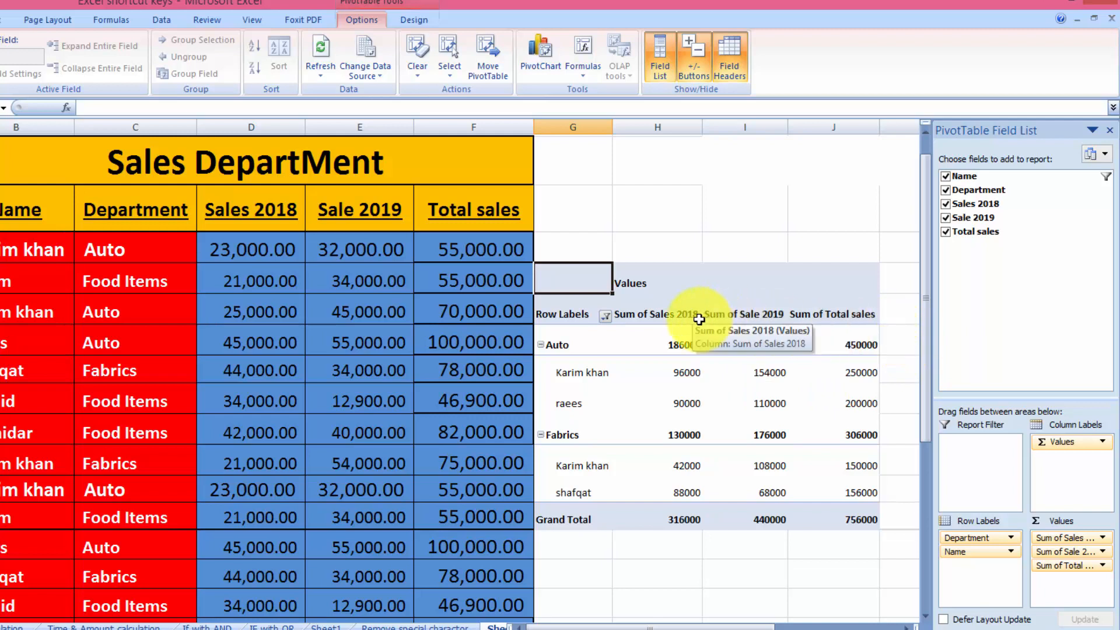
Remove the Sale 2019, Total sales and Department fields from the PivotTable report.
click(945, 218)
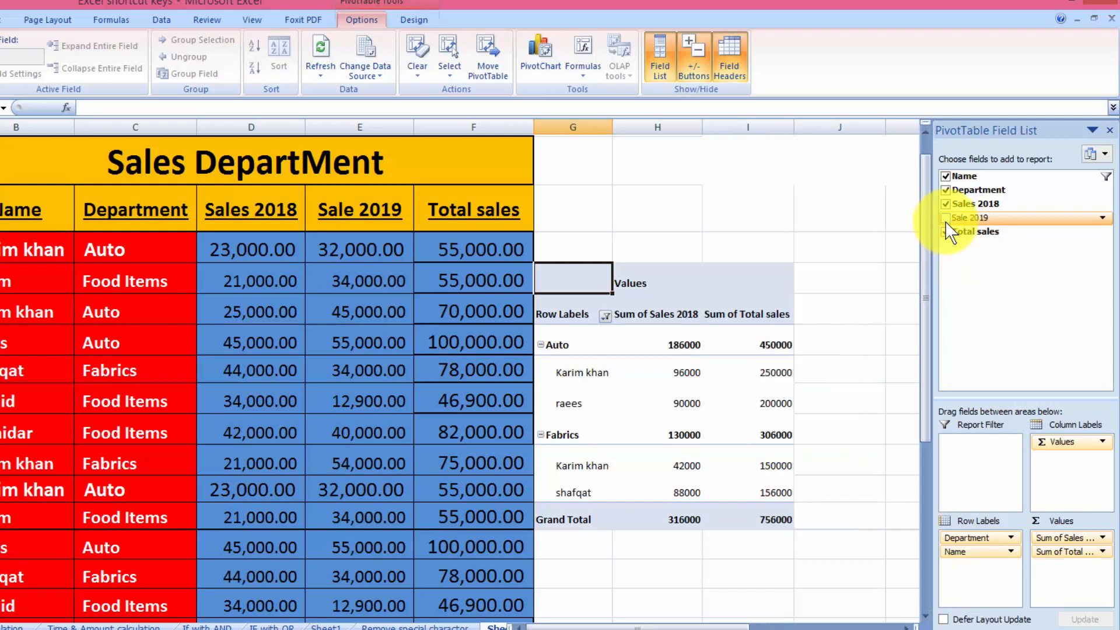
click(946, 232)
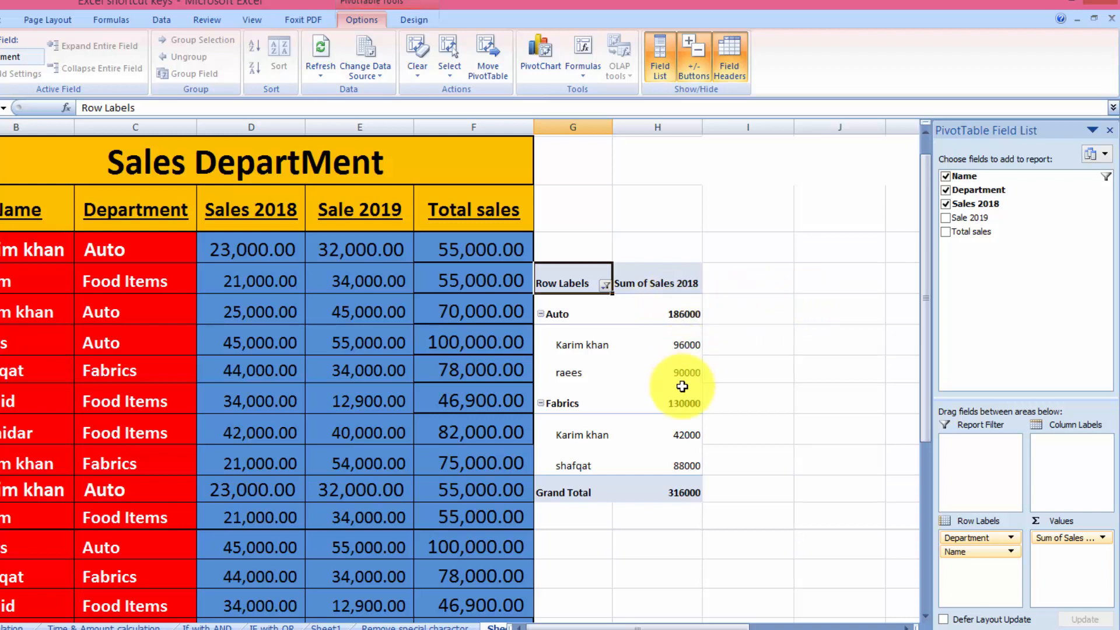
mouse_move(681, 386)
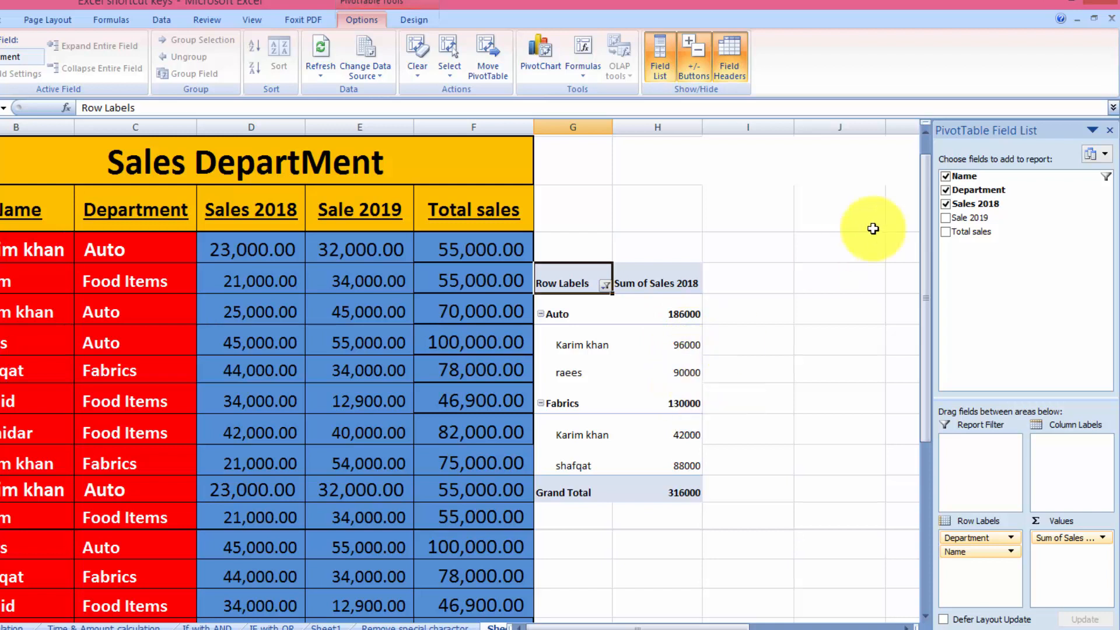
click(946, 191)
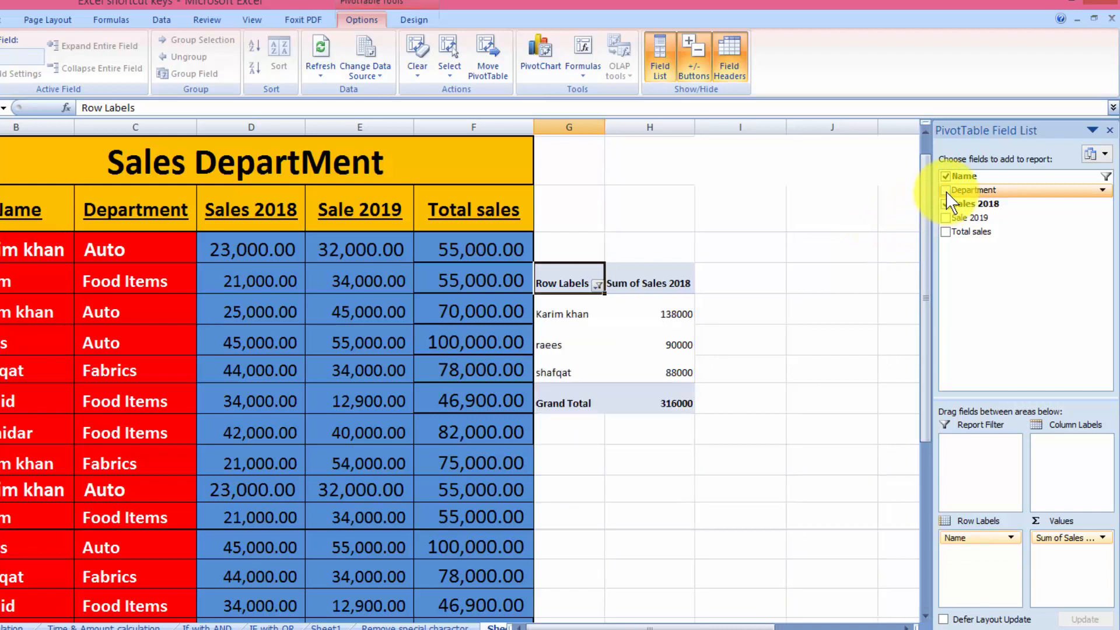
Reset the Name filter to include all people, and remove the Name field from the PivotTable report.
click(598, 284)
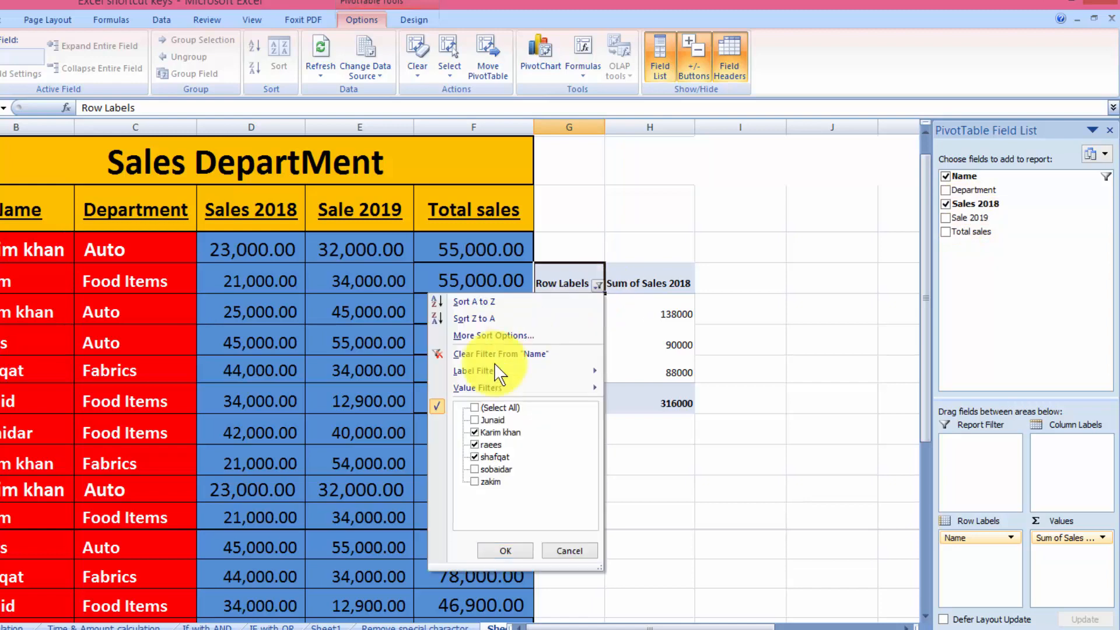
click(475, 408)
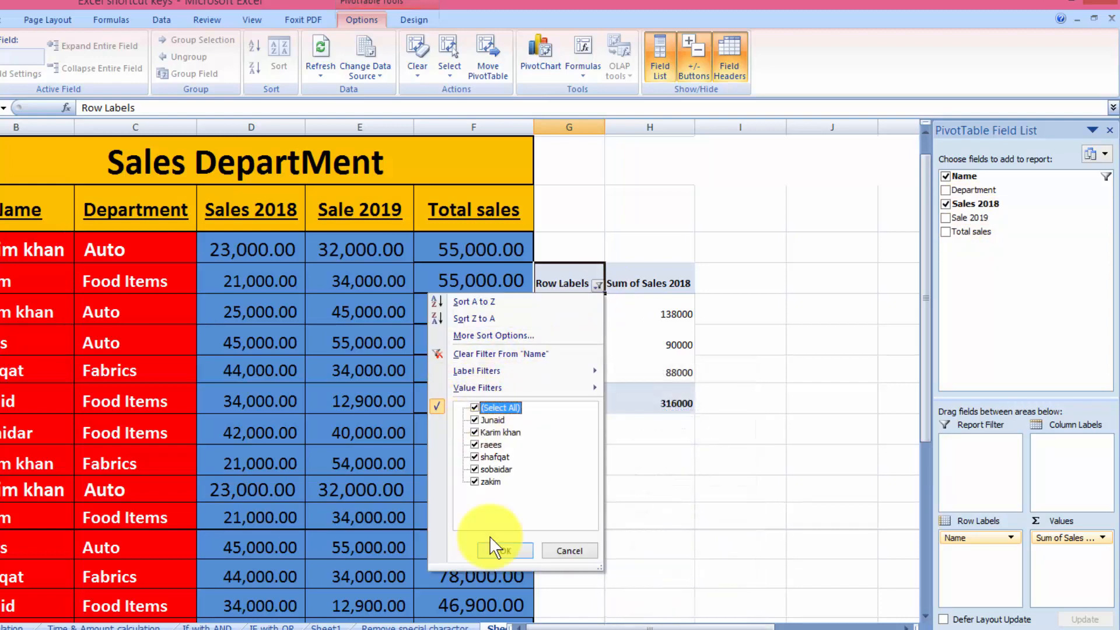
click(497, 550)
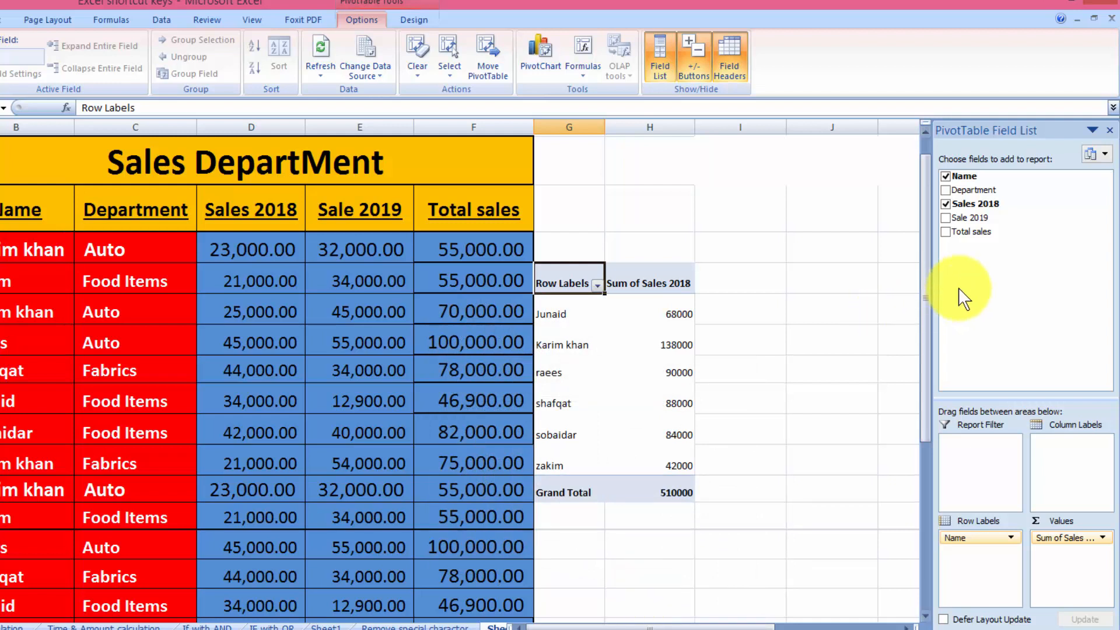
click(945, 176)
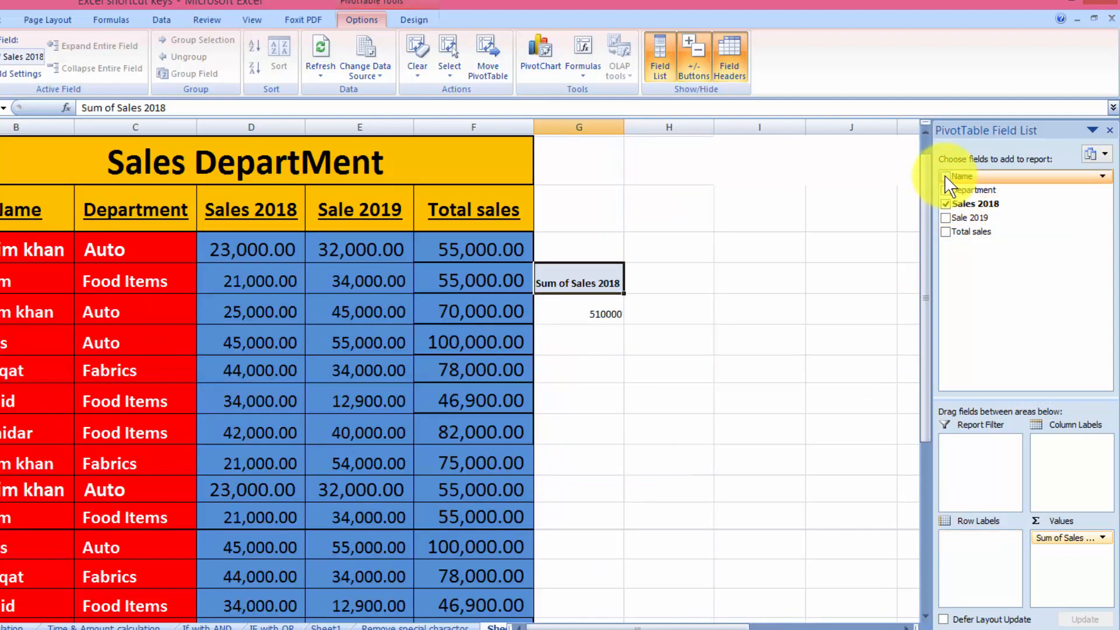
Add the Department field to the PivotTable rows and replace the Sales 2018 values with Sale 2019.
click(945, 190)
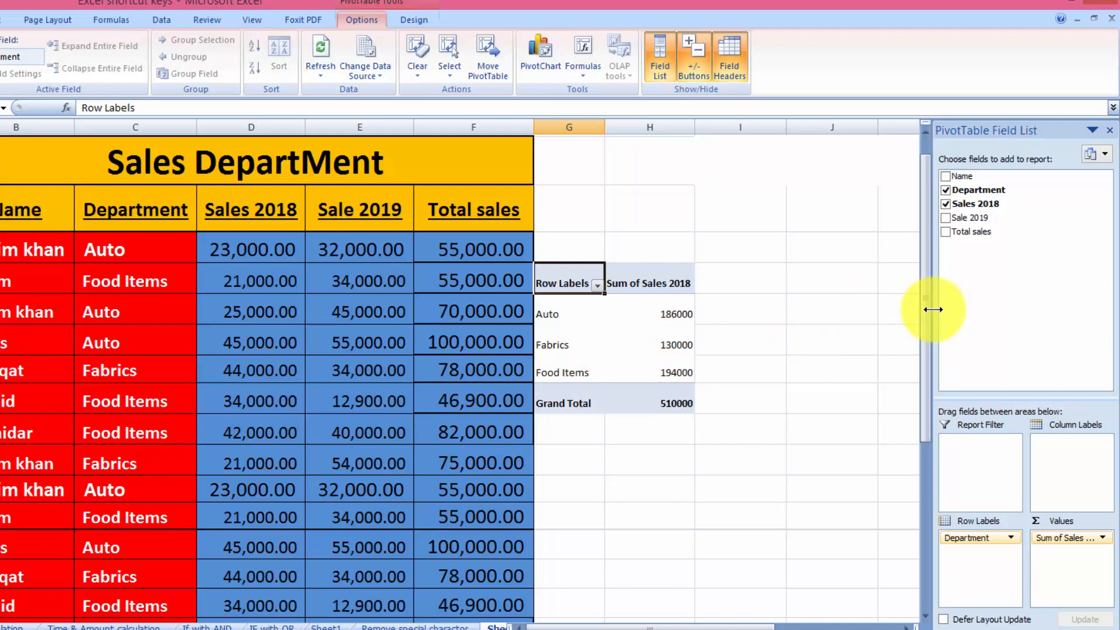
click(945, 205)
click(945, 218)
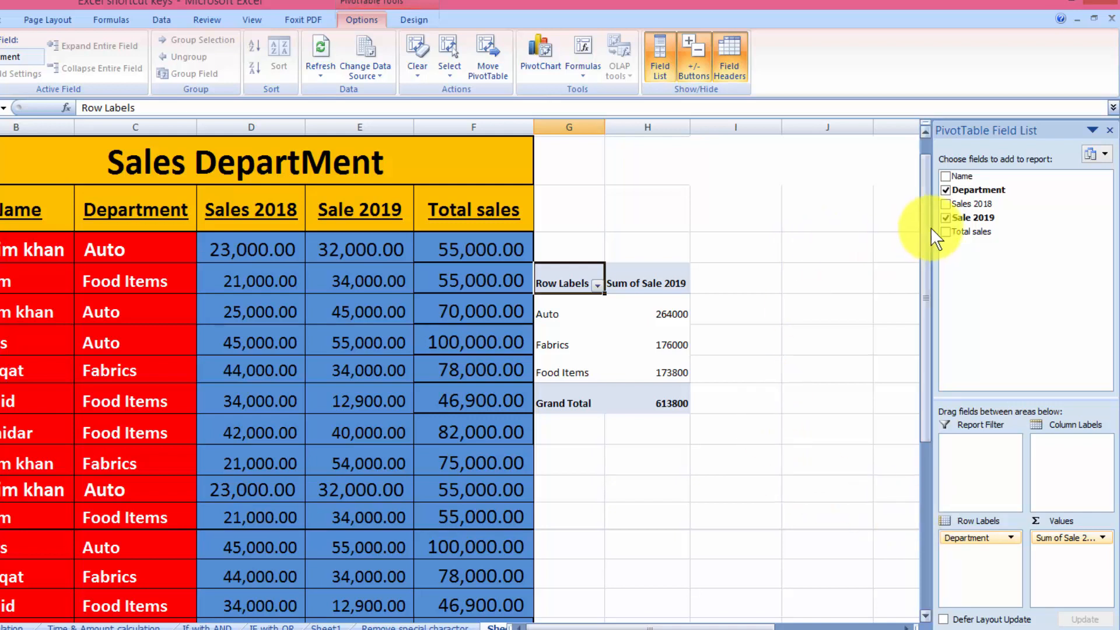
Replace the Department and Sale 2019 fields in the PivotTable report with Name and Total sales.
click(946, 218)
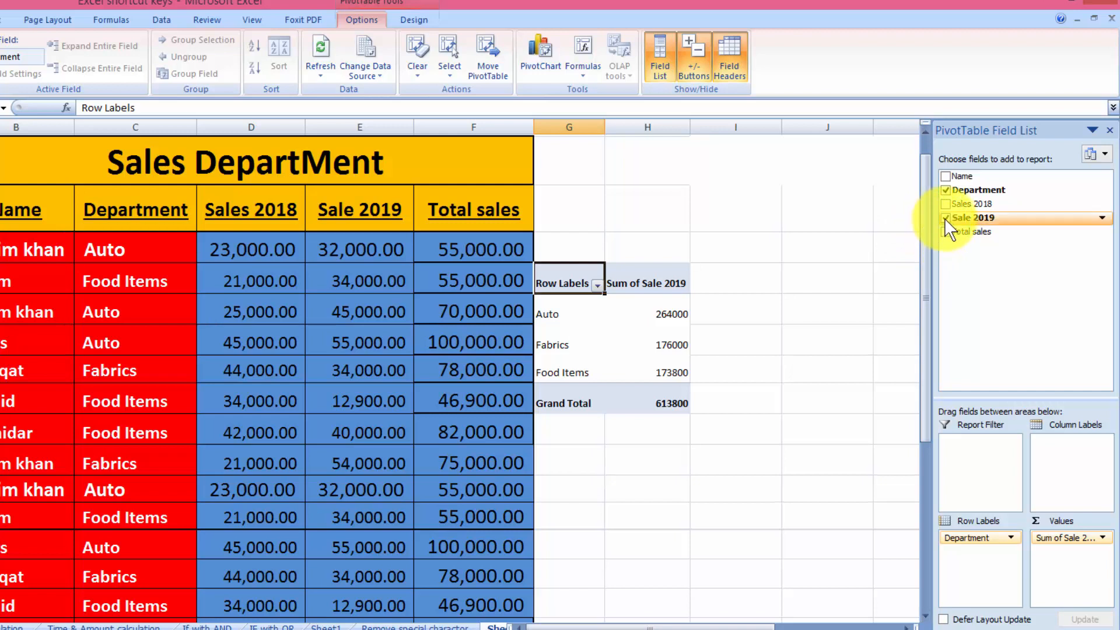
click(946, 176)
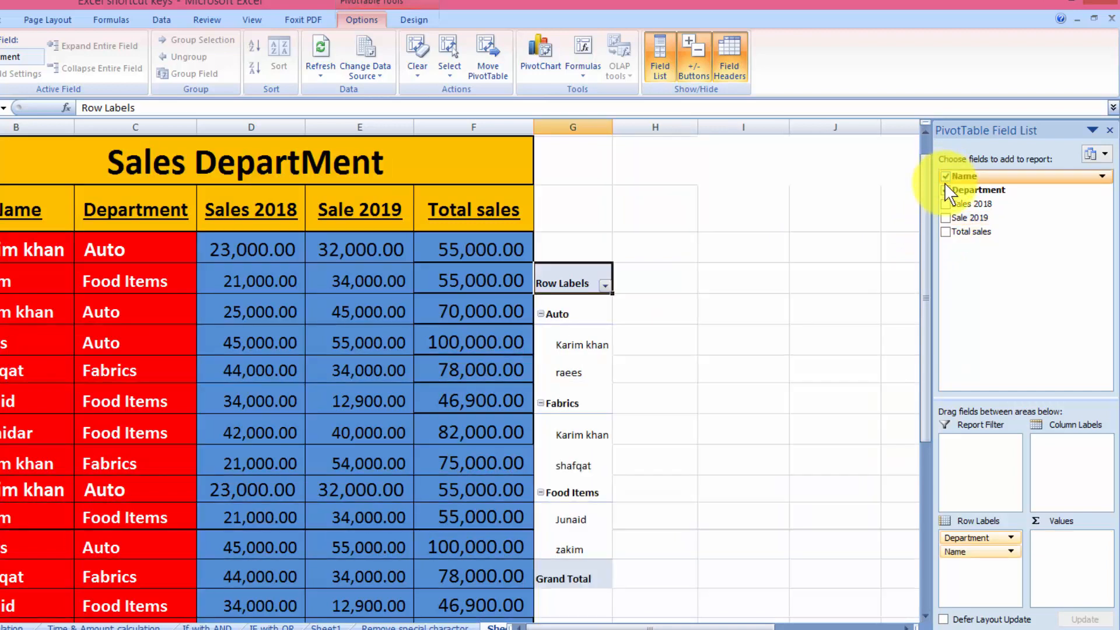
click(945, 190)
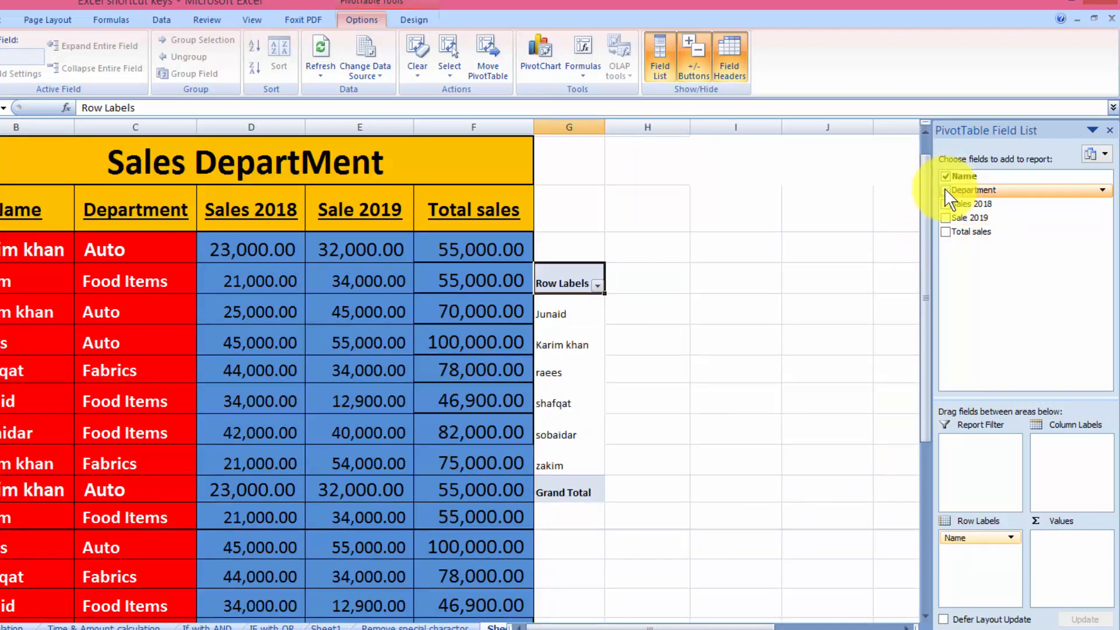
click(946, 232)
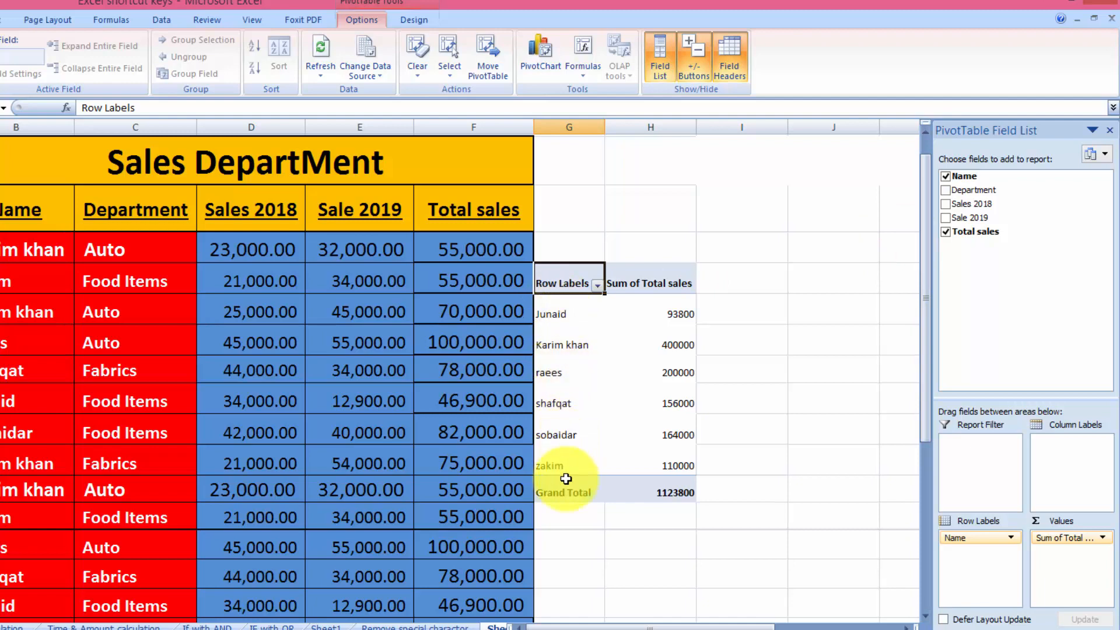
Move the Total sales and Name fields to the column labels of the PivotTable, with Total sales above Name.
click(924, 253)
mouse_move(923, 253)
mouse_down()
mouse_move(920, 320)
mouse_move(918, 251)
mouse_up()
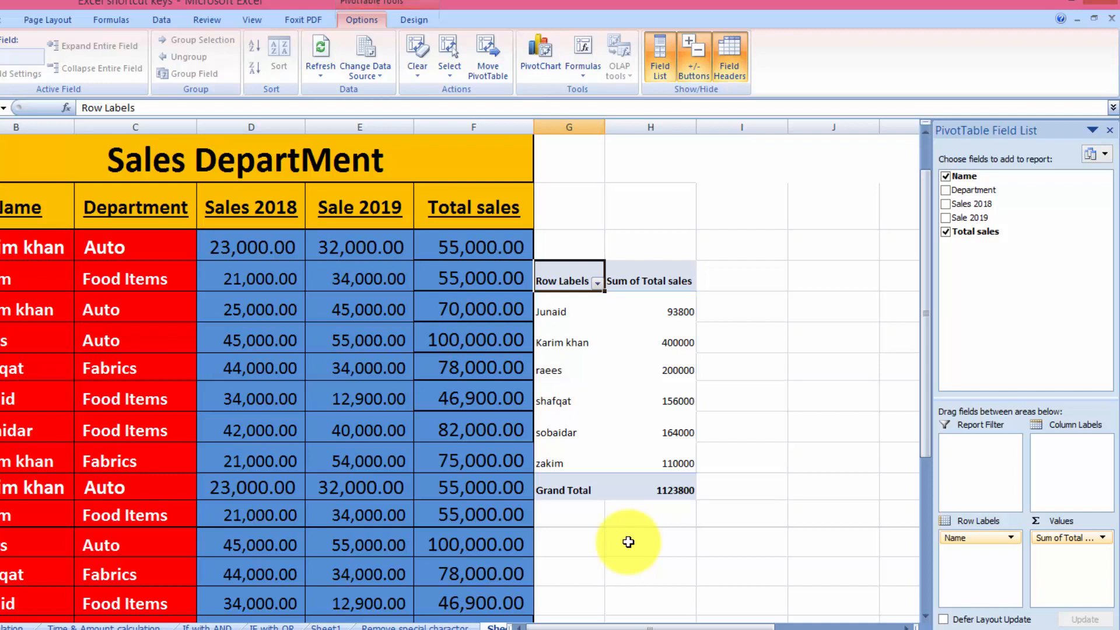
mouse_move(1069, 455)
mouse_down()
mouse_move(1037, 489)
mouse_move(1043, 442)
mouse_move(1058, 450)
mouse_move(1053, 459)
mouse_move(1056, 449)
mouse_up()
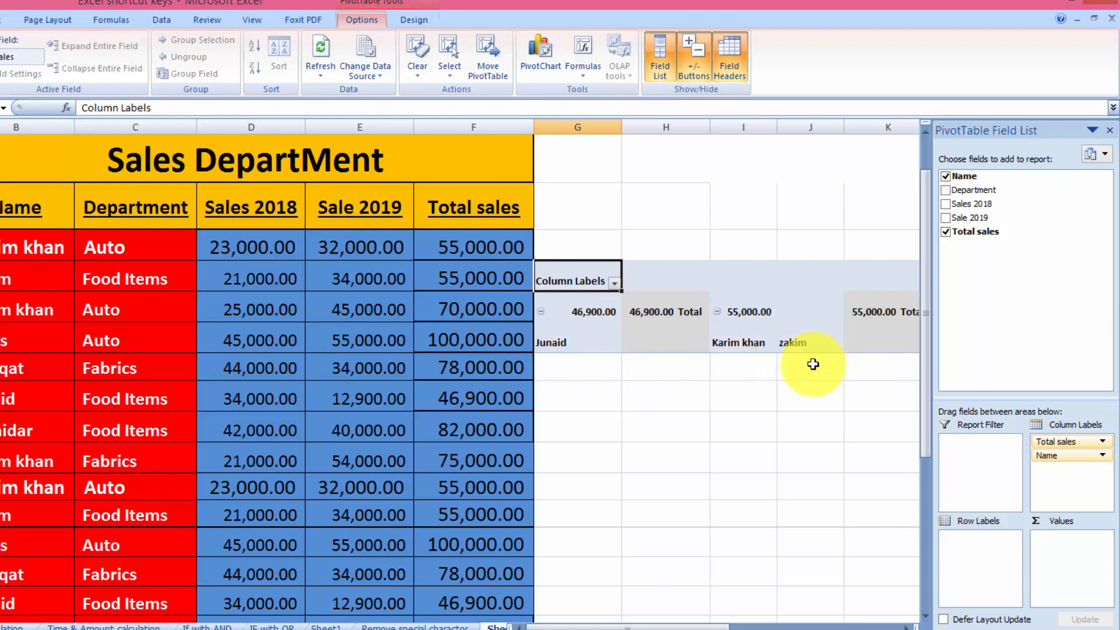
mouse_move(641, 626)
mouse_down()
mouse_move(852, 621)
mouse_move(625, 613)
mouse_up()
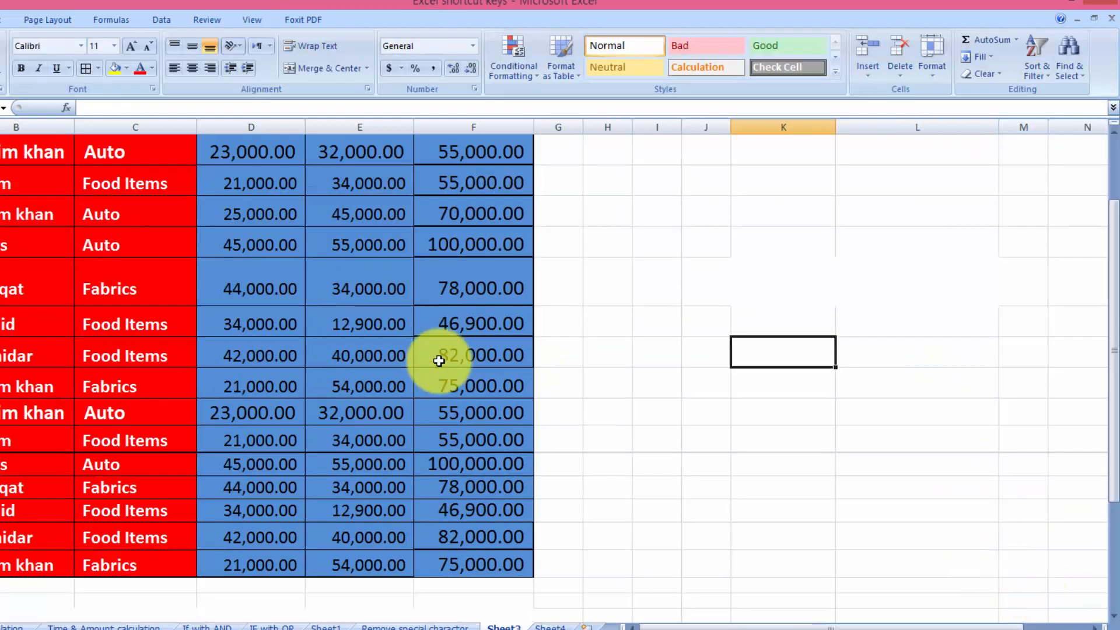
Create a PivotTable with PivotChart from the range Sheet3!$B$4:$F$20 in a new worksheet.
click(1113, 164)
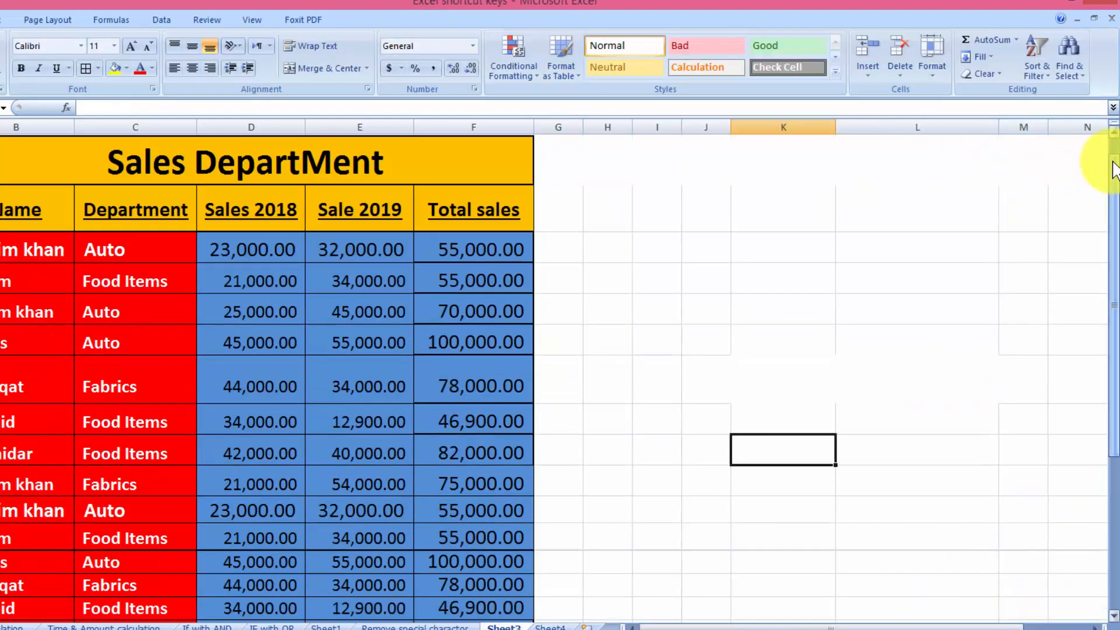
click(2, 20)
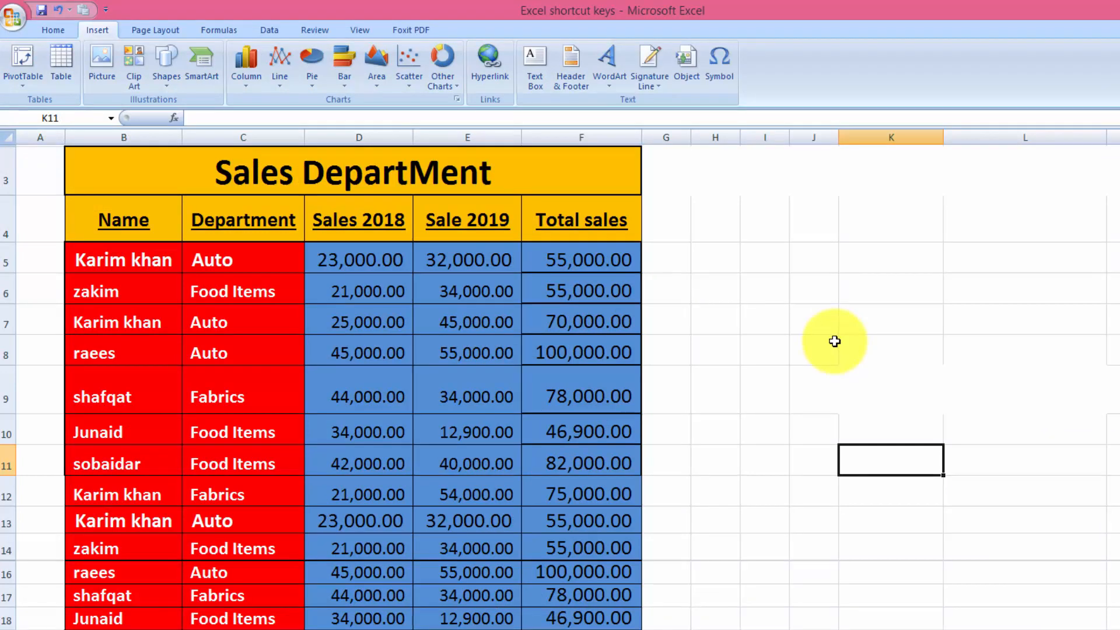
click(26, 87)
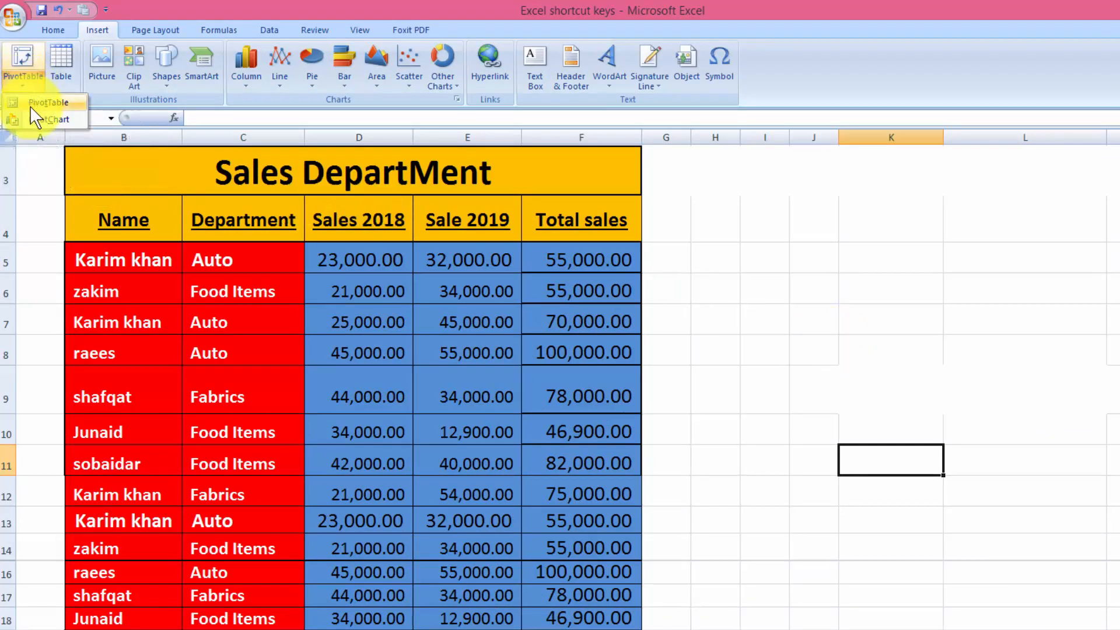
click(44, 118)
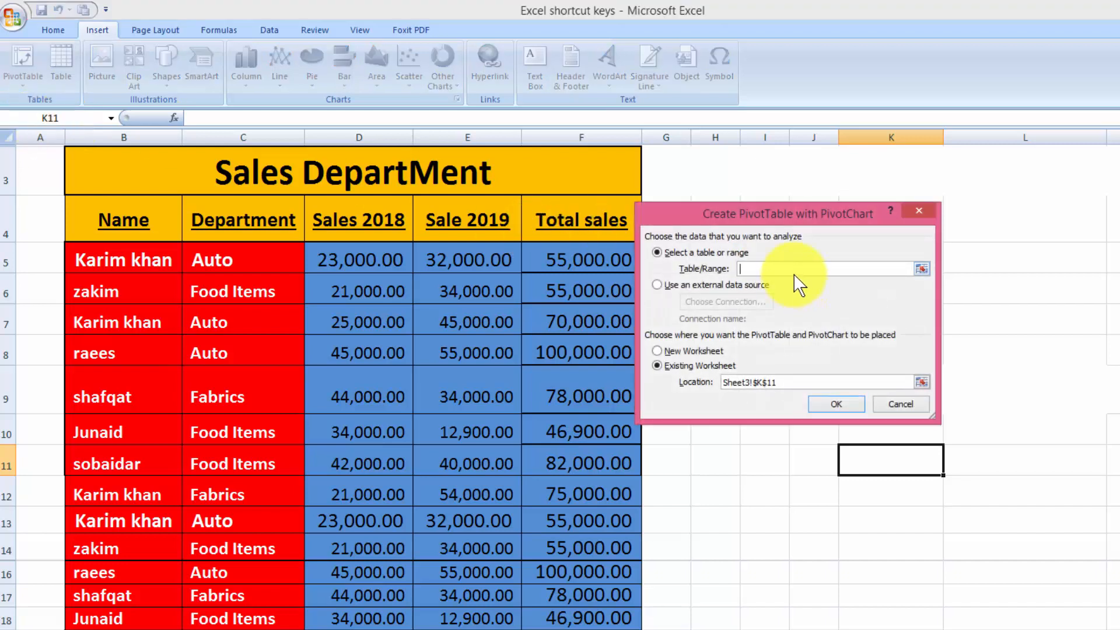
drag(88, 219, 549, 580)
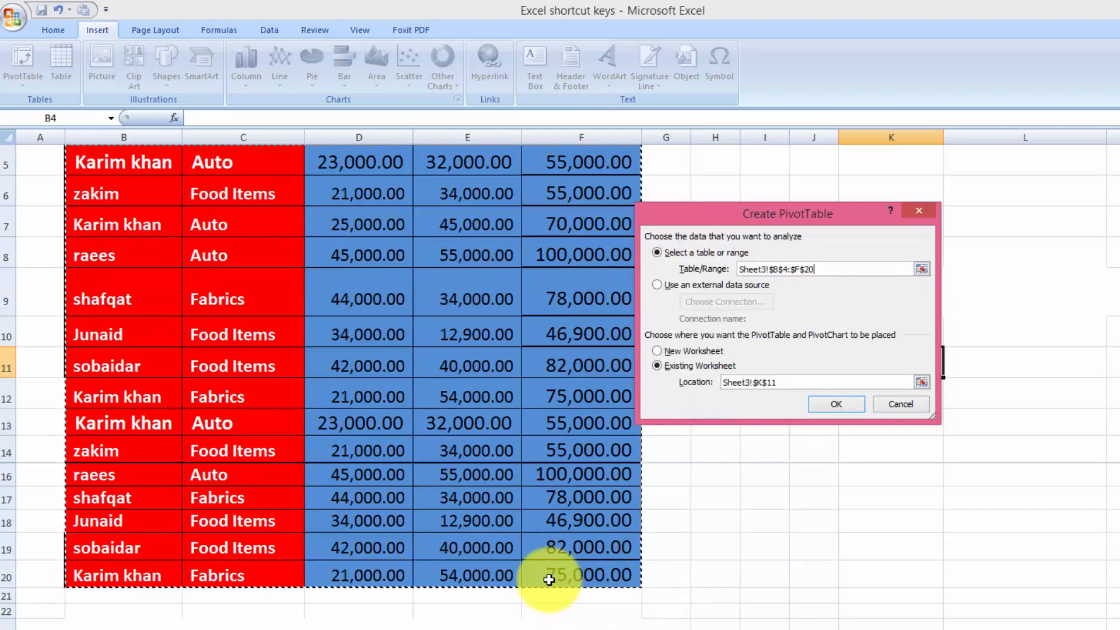
click(657, 351)
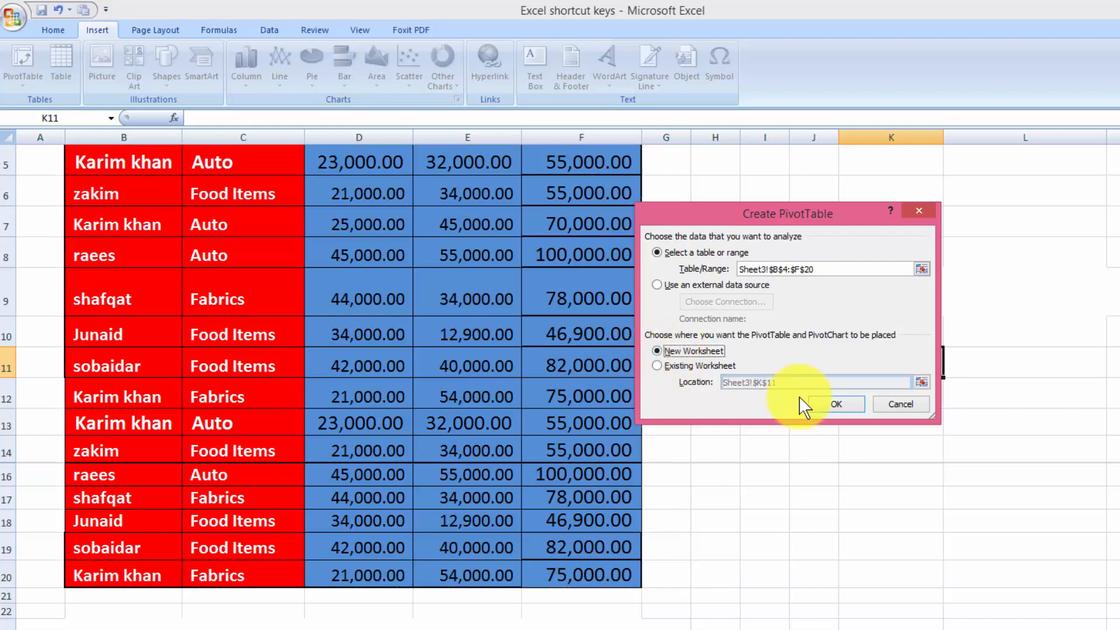
click(823, 407)
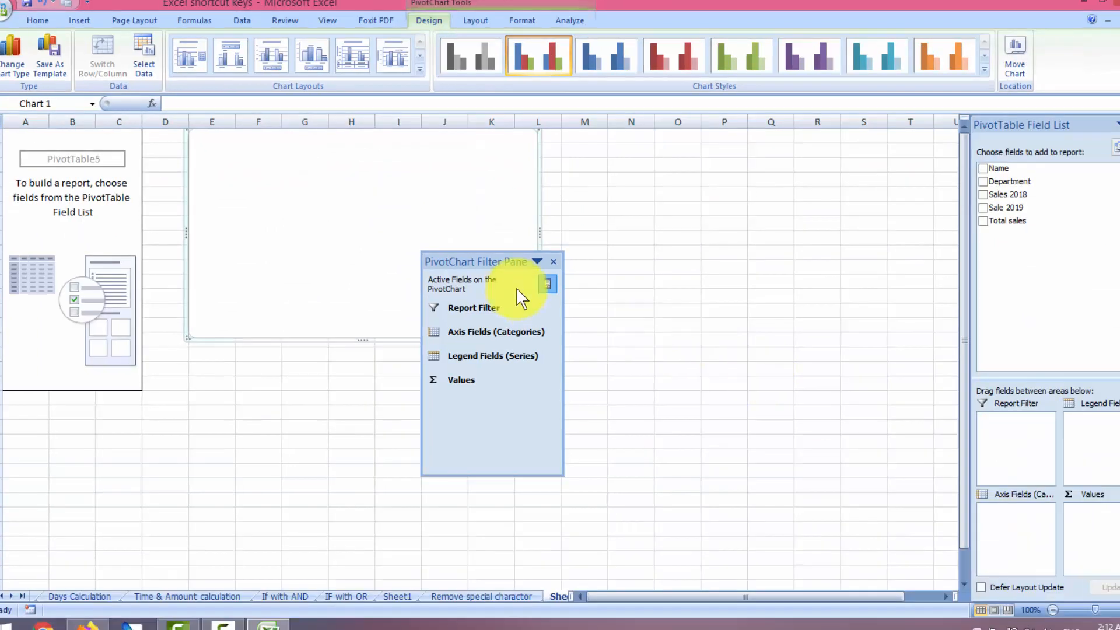
Move the PivotChart Filter Pane clear of the chart and add Name, Department, Sales 2018, Sale 2019 and Total sales to the report.
drag(556, 285, 935, 501)
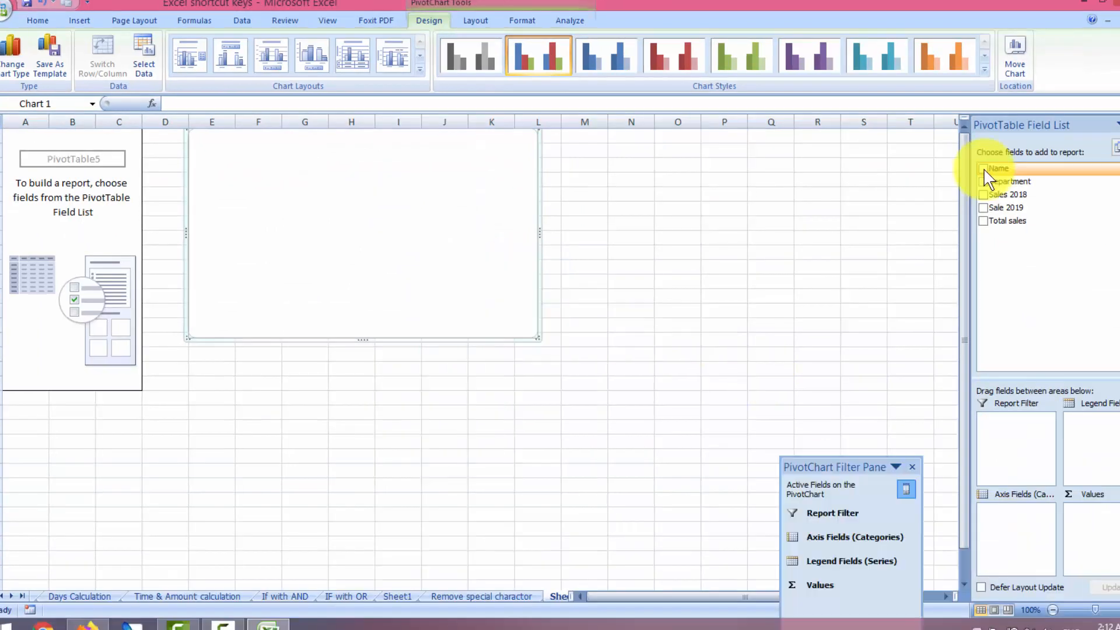
click(983, 168)
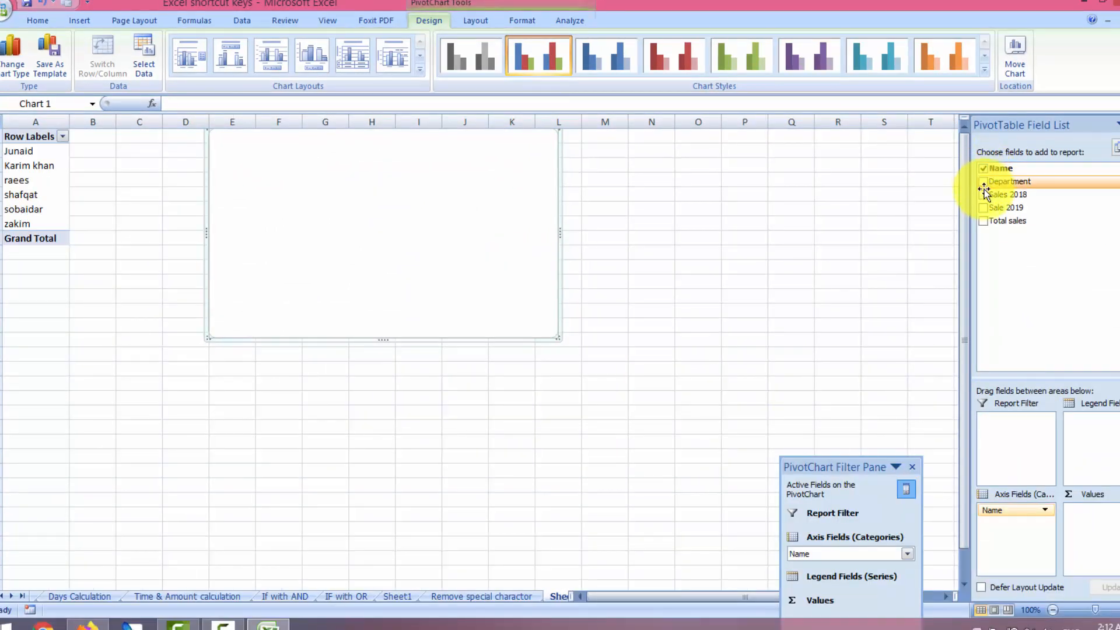
click(984, 181)
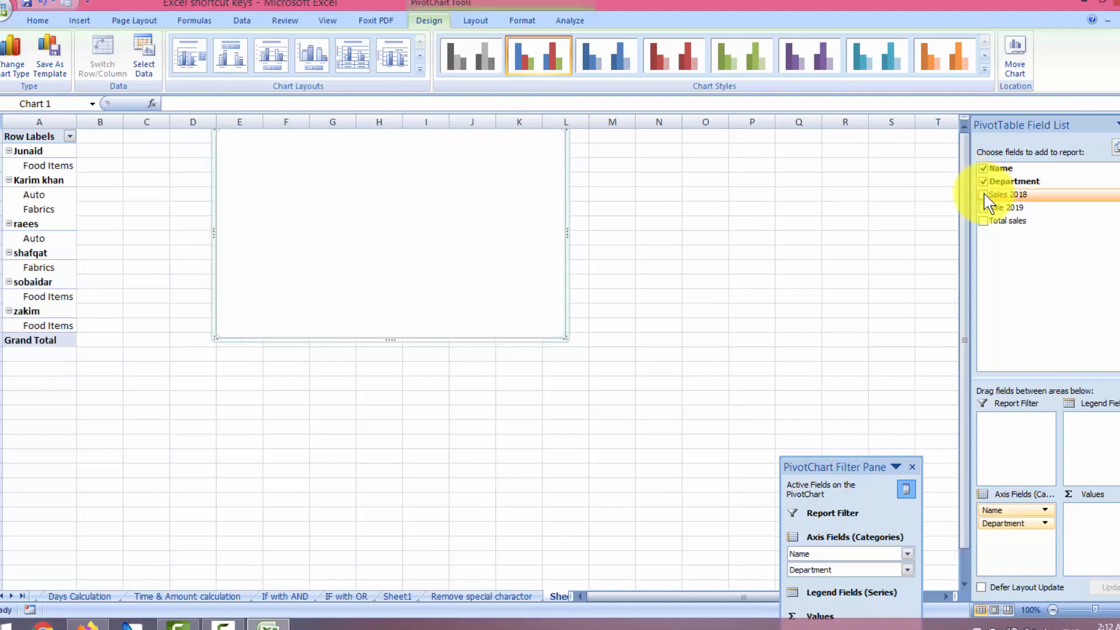
click(984, 194)
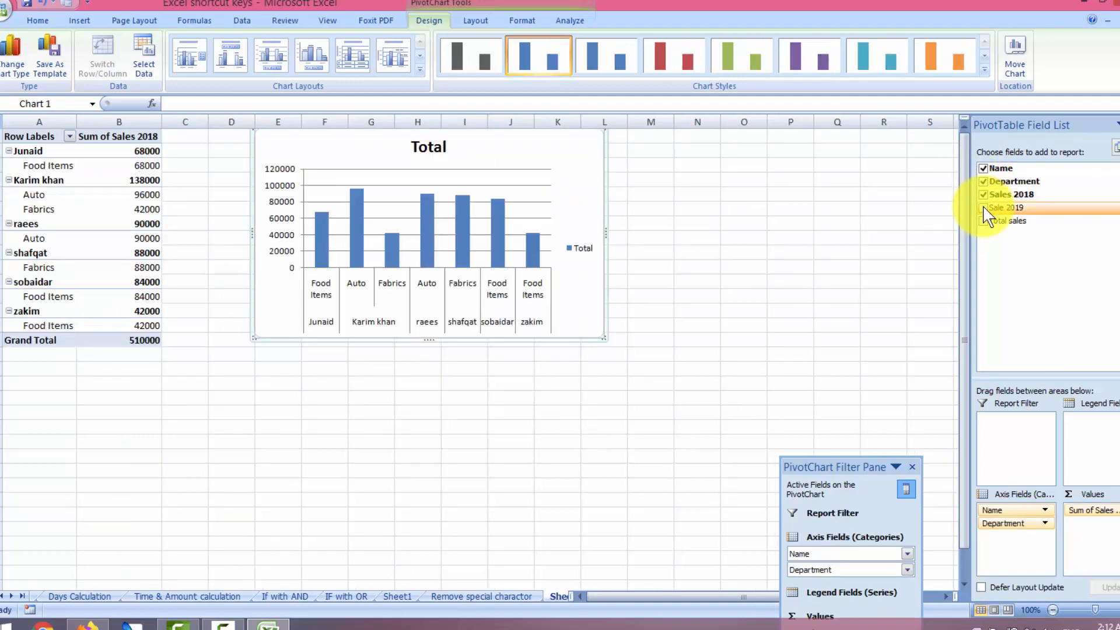
click(983, 209)
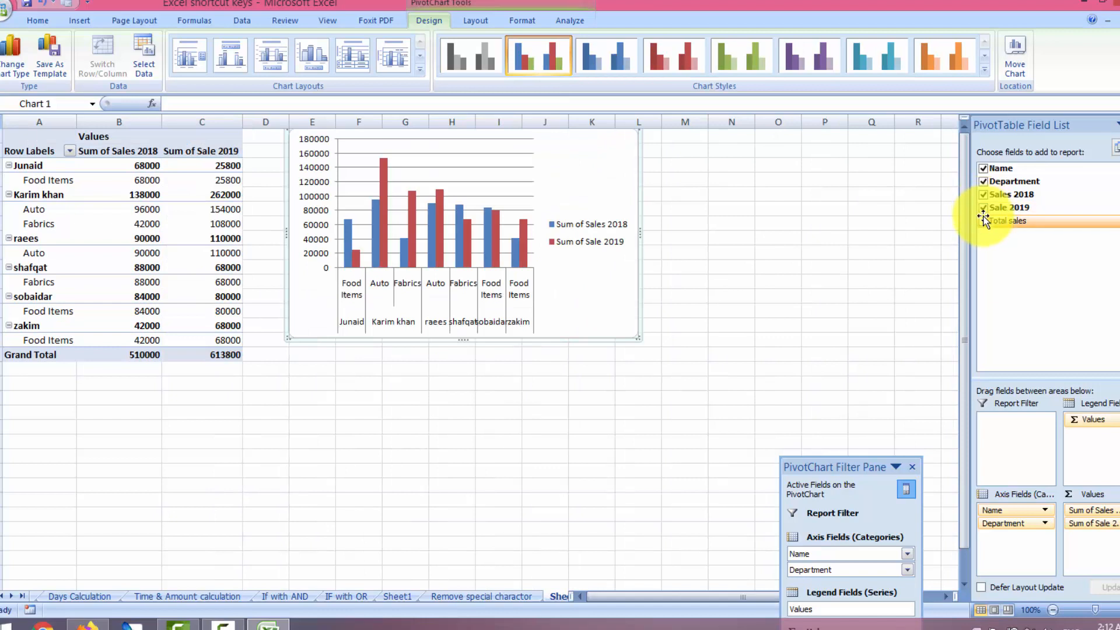
click(984, 221)
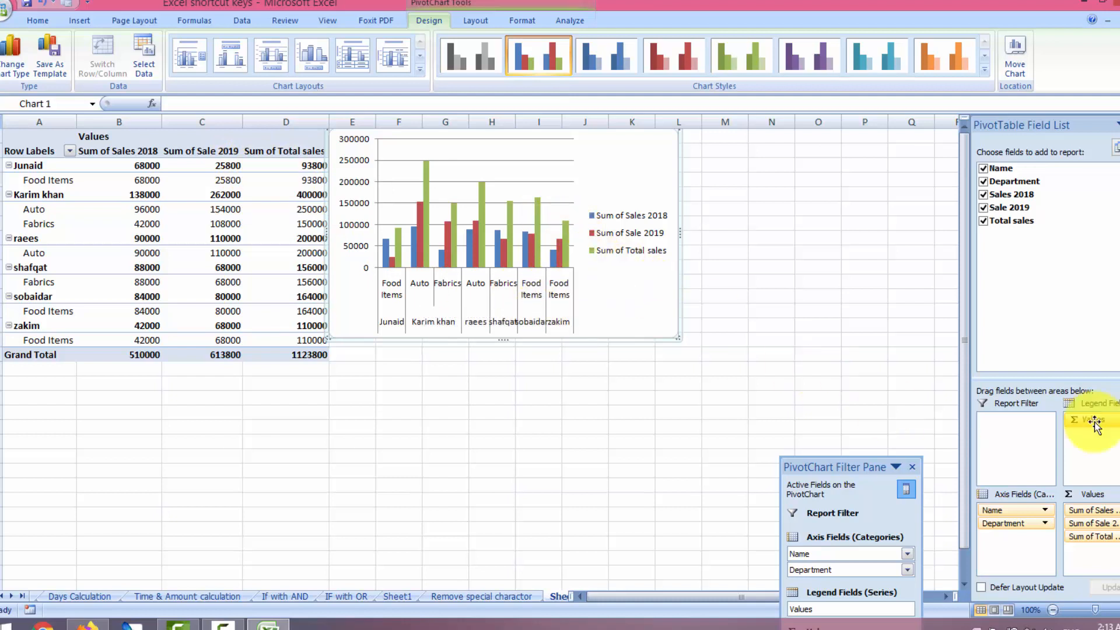
Remove the Department, Sales 2018 and Sale 2019 fields so the PivotChart plots only Total sales by Name.
click(983, 182)
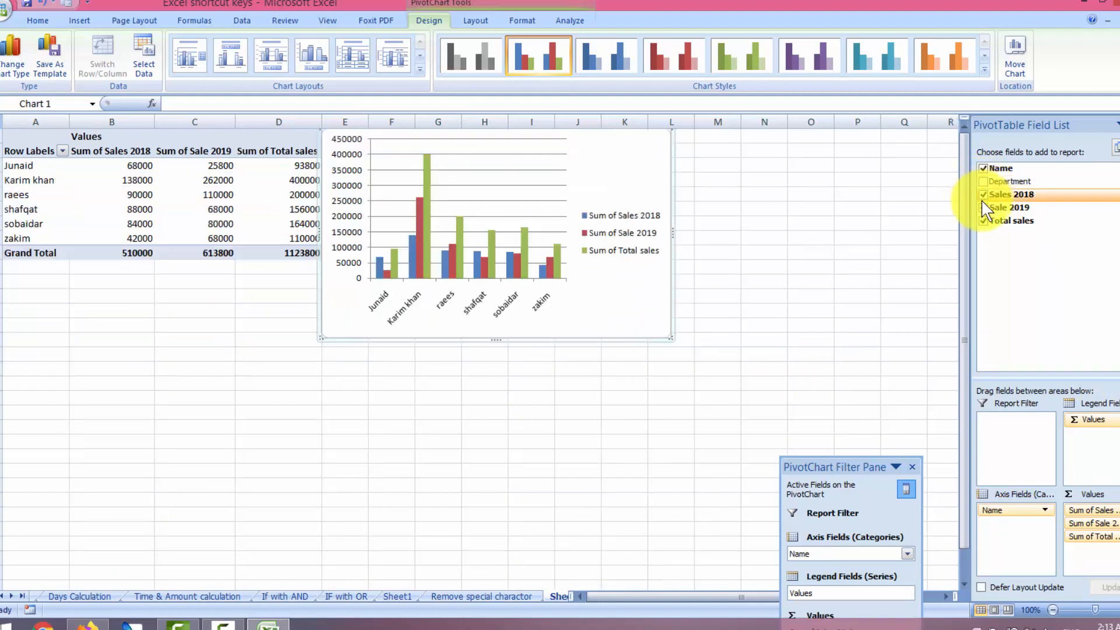
click(982, 194)
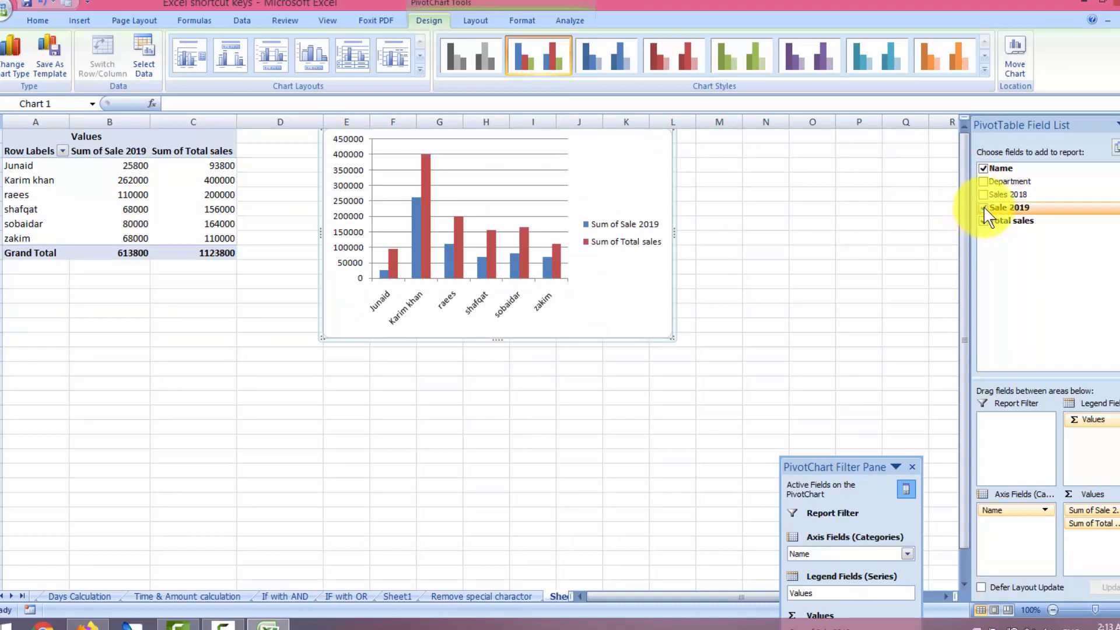
click(983, 208)
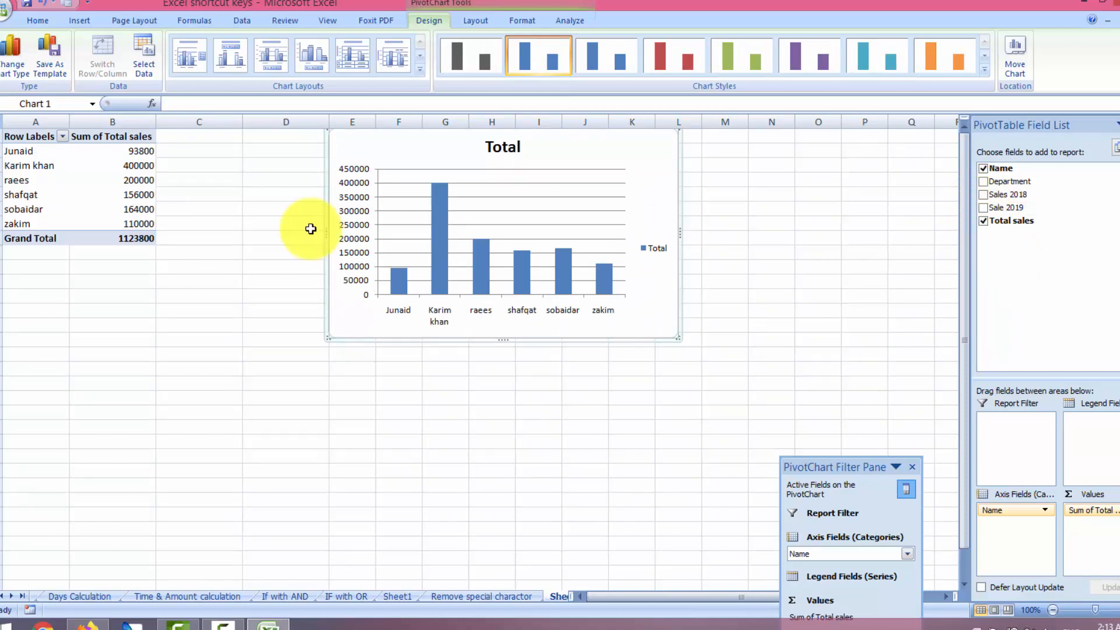
mouse_move(105, 180)
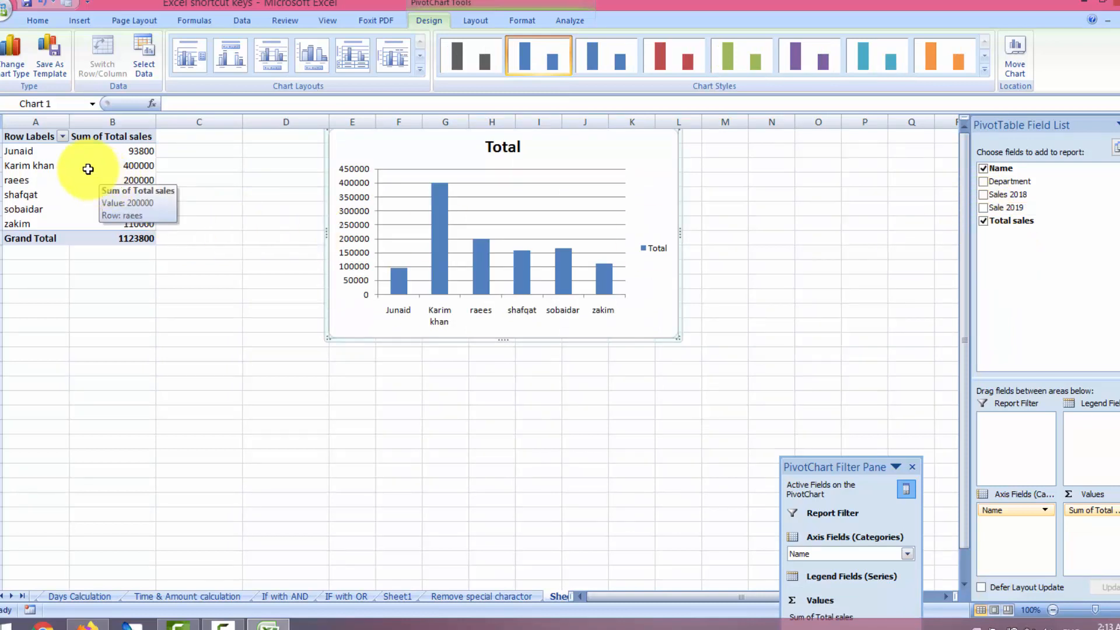
mouse_move(81, 161)
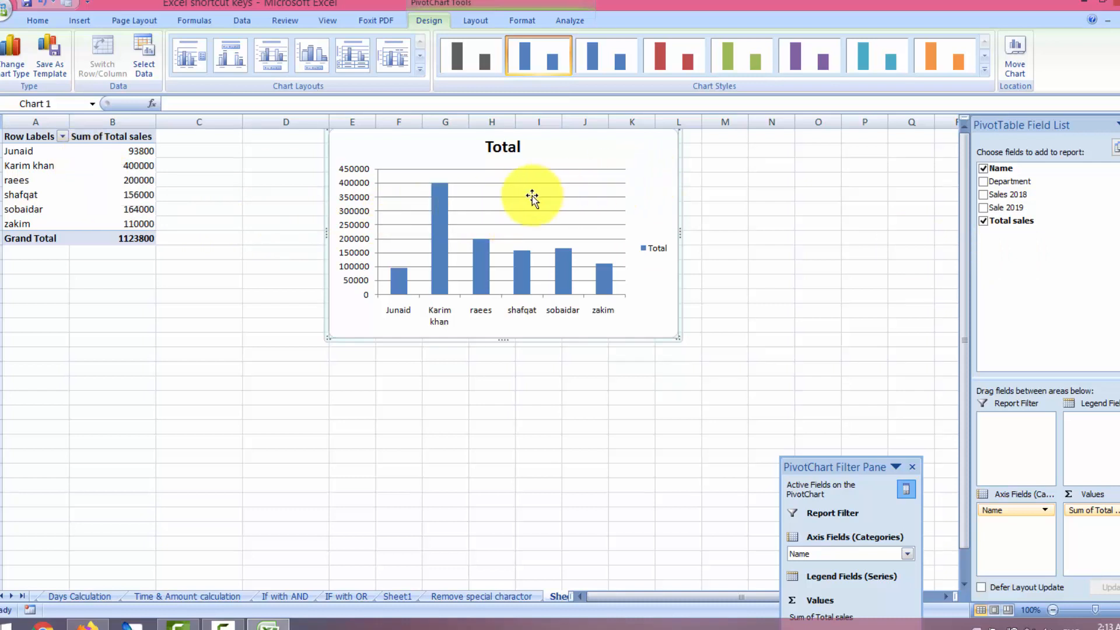
Apply the red chart style with a black background to the PivotChart and change its chart type to a basic 2-D pie.
click(983, 68)
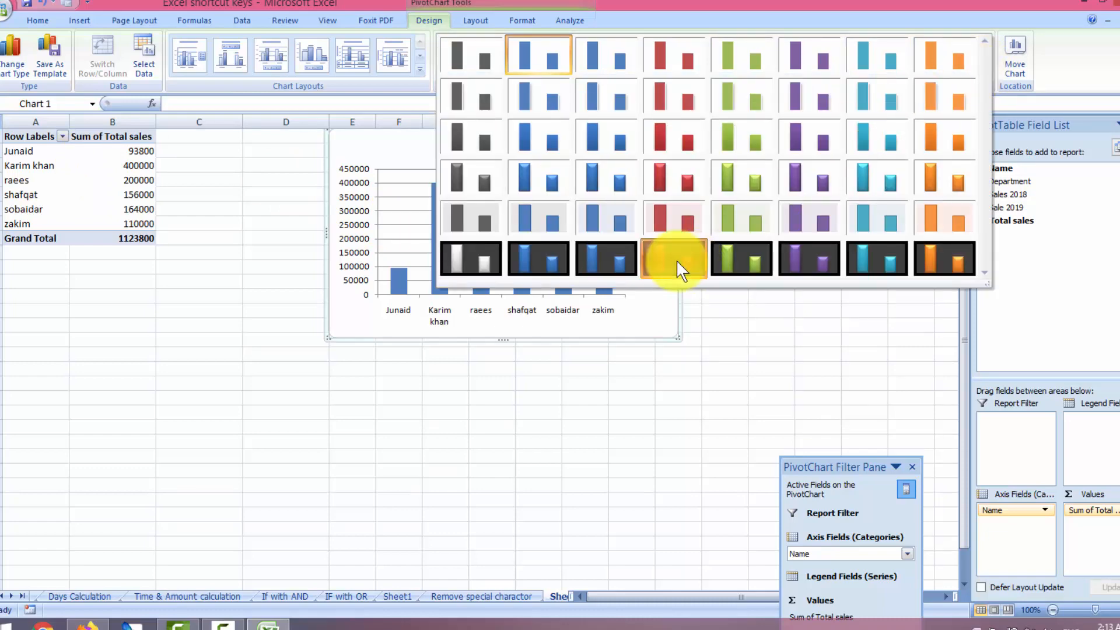
click(676, 260)
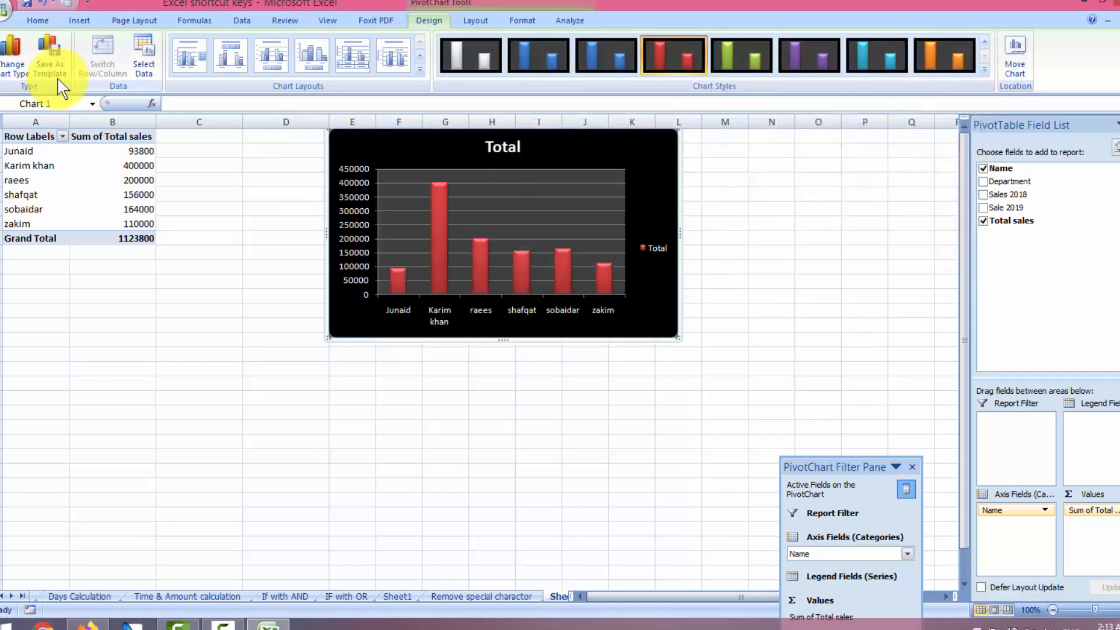
click(24, 74)
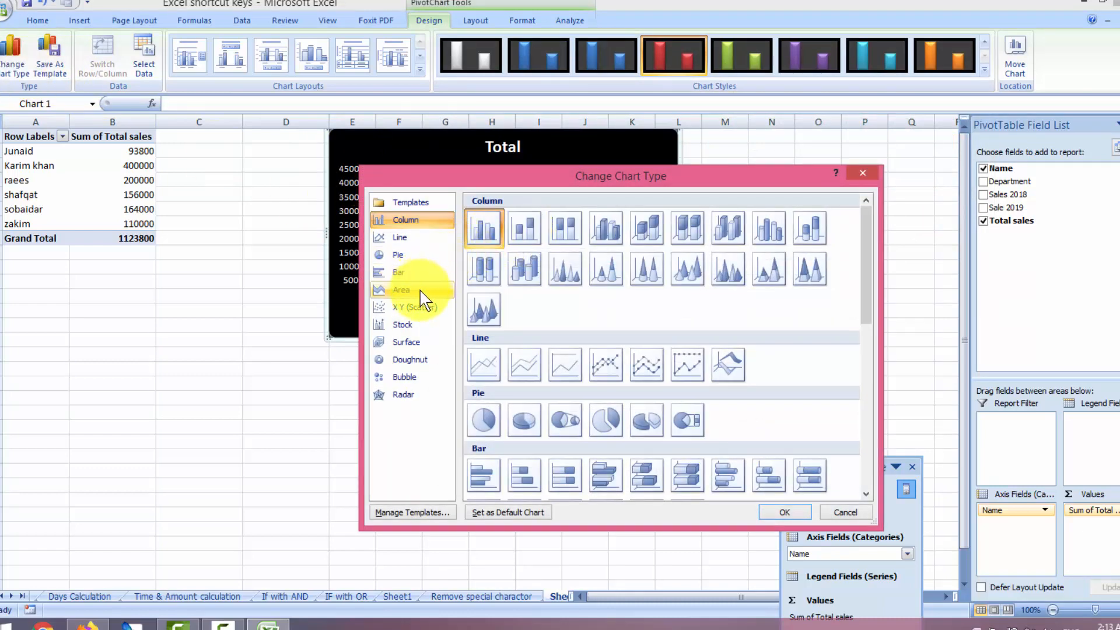
click(484, 419)
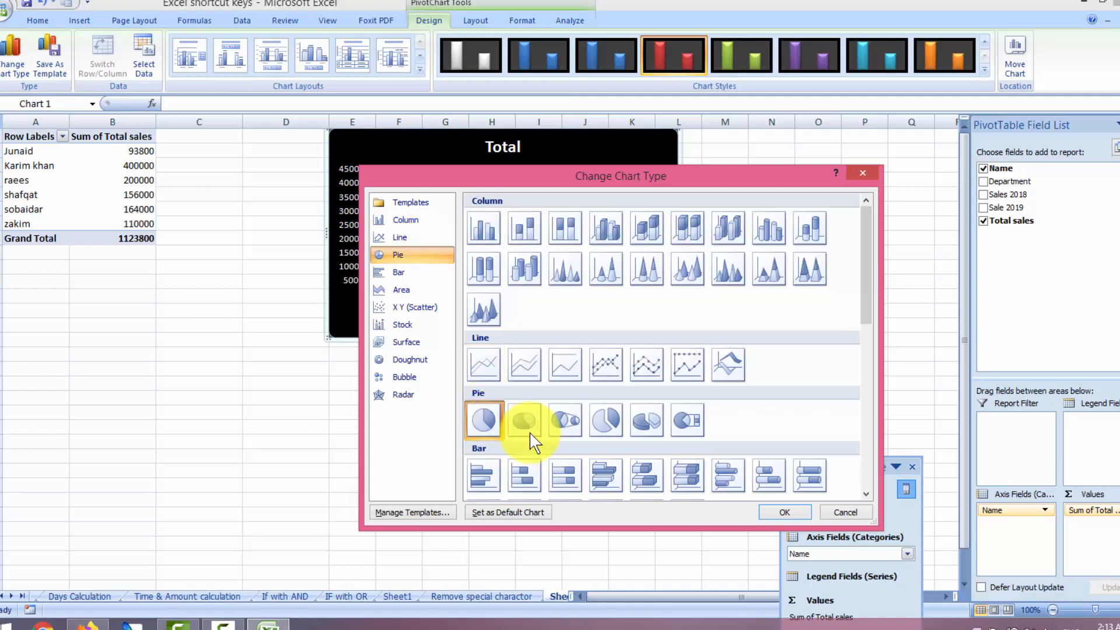
click(771, 511)
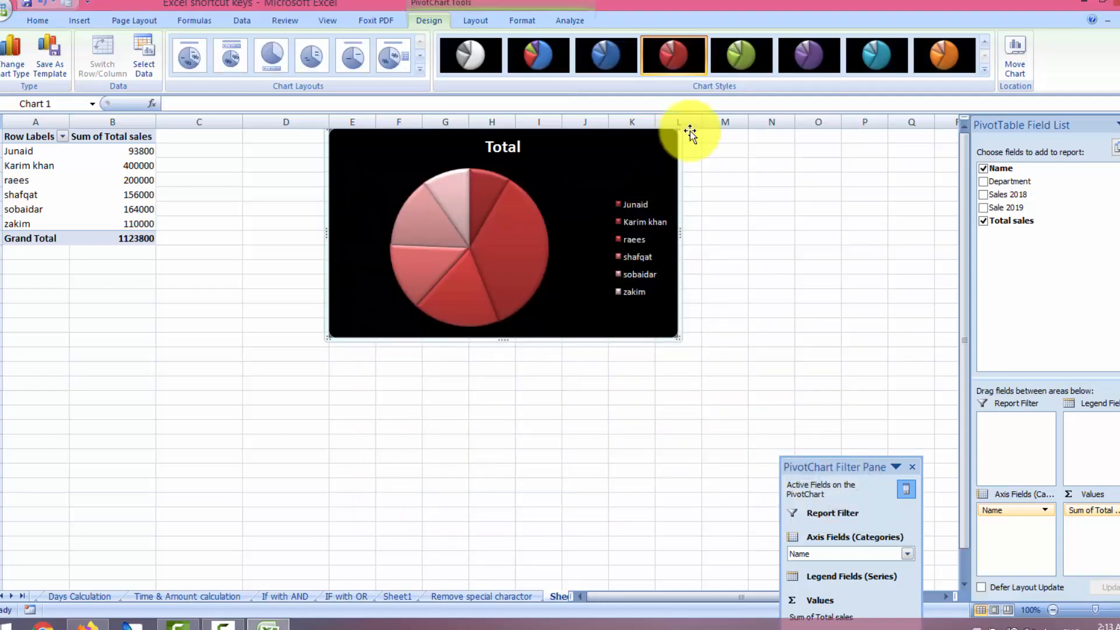
Apply the multicoloured pie style with a white background and the first chart layout, showing names and percentages on the slices.
click(985, 73)
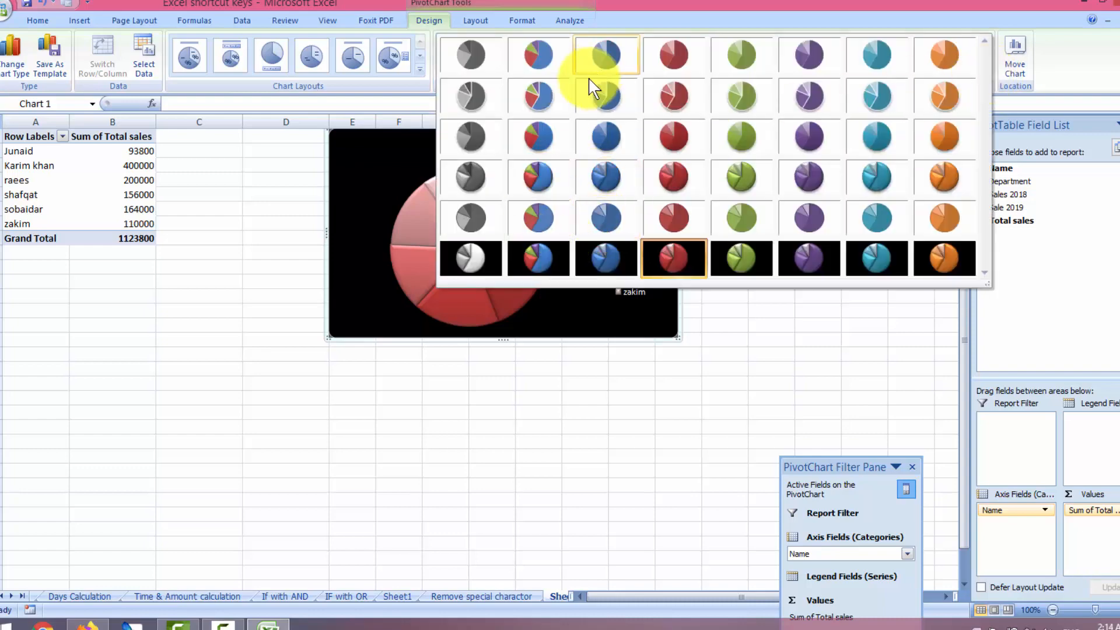
click(539, 137)
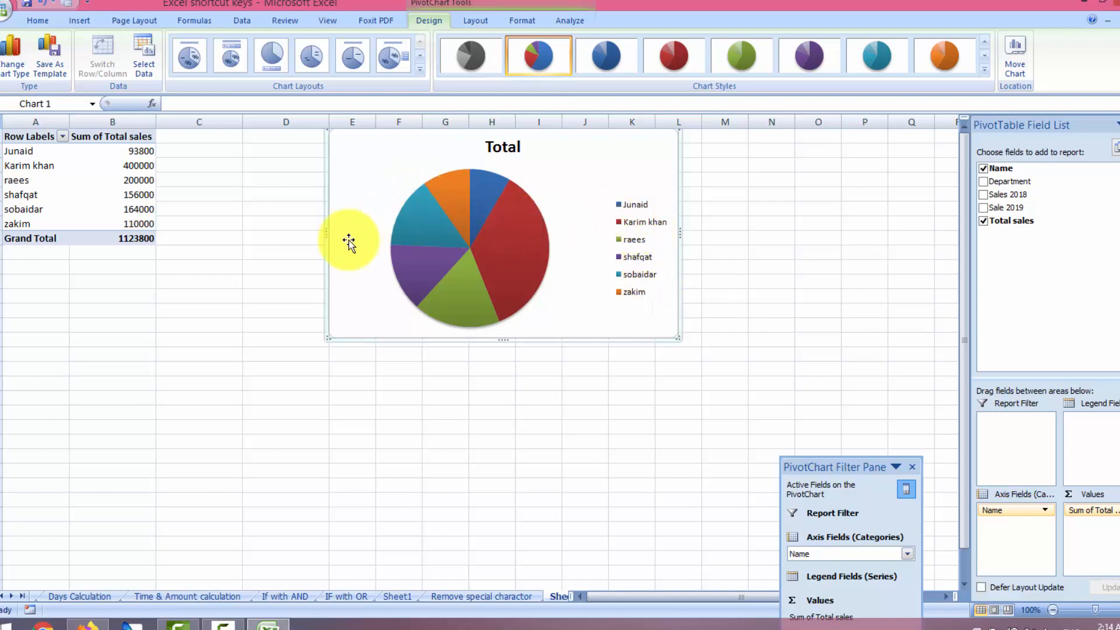
click(192, 58)
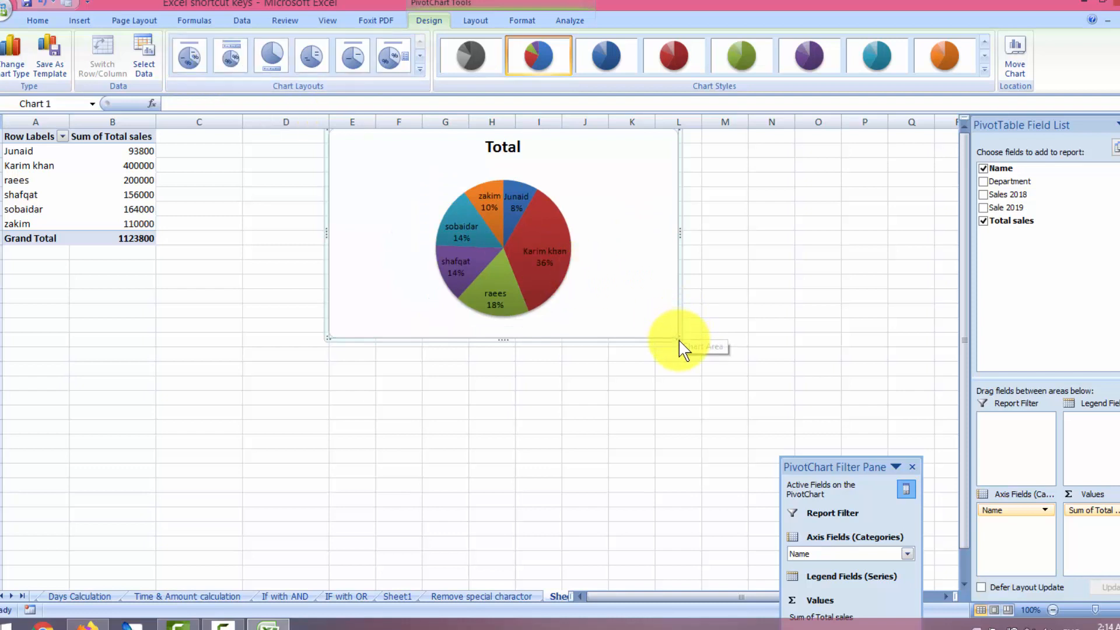
Enlarge the PivotChart and reposition it beside the PivotTable, starting in column D.
drag(678, 340, 777, 449)
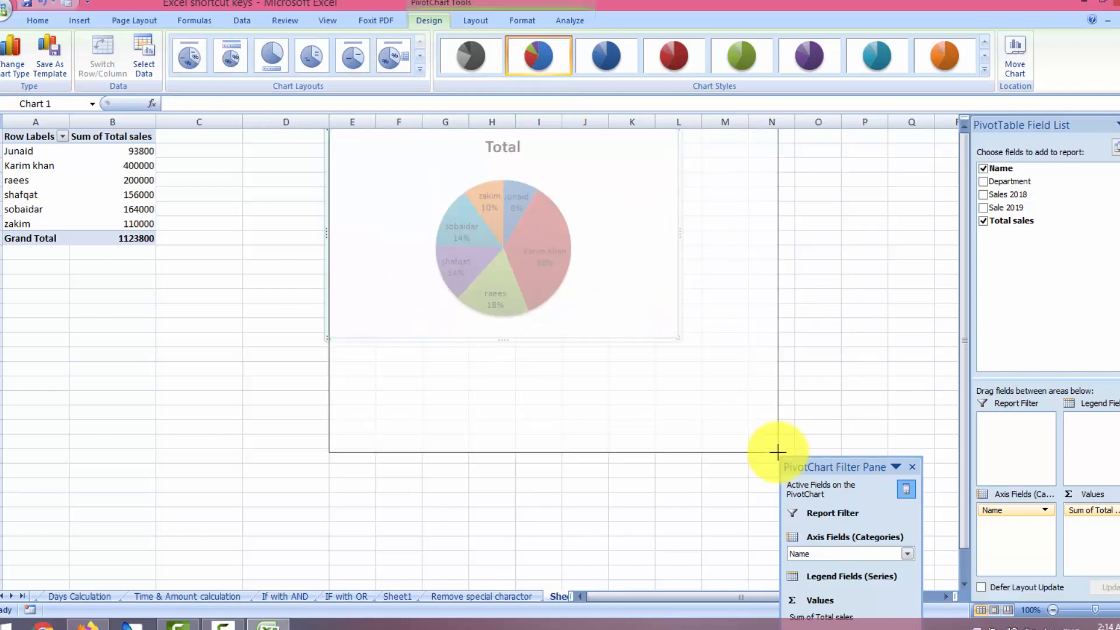
drag(727, 242, 658, 272)
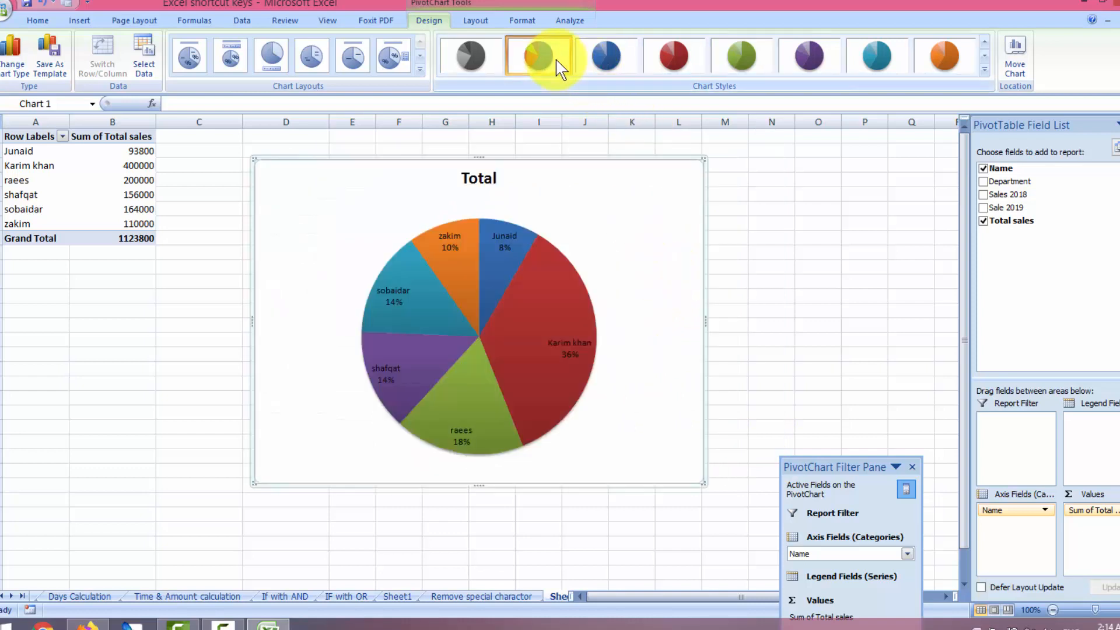
Try the blue and red styles on the PivotChart, ending with the green style on a white background.
click(613, 55)
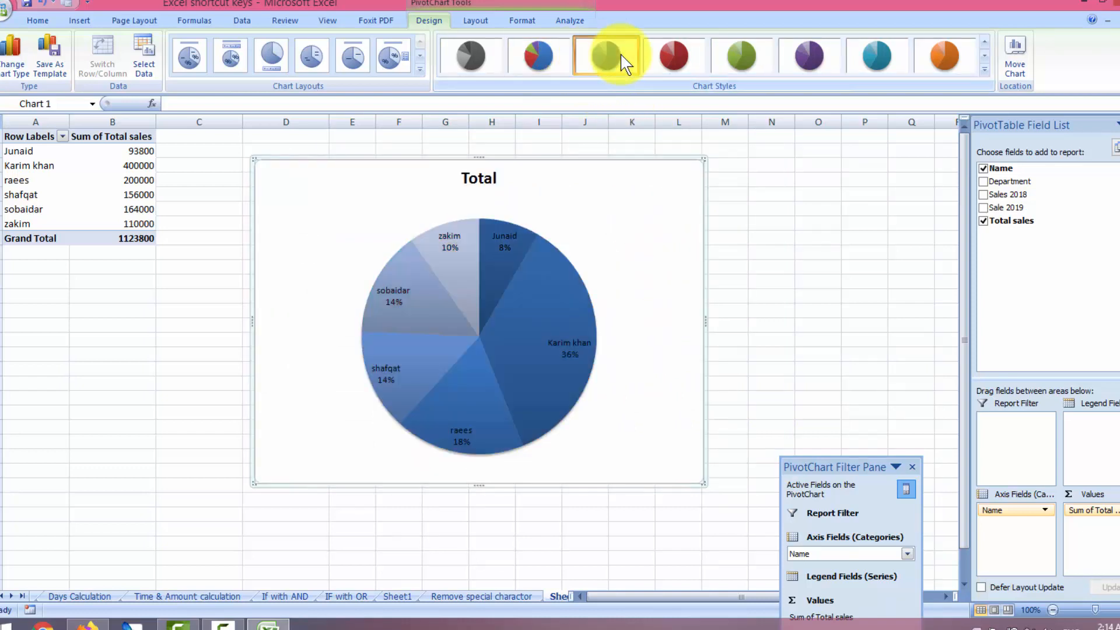
click(676, 58)
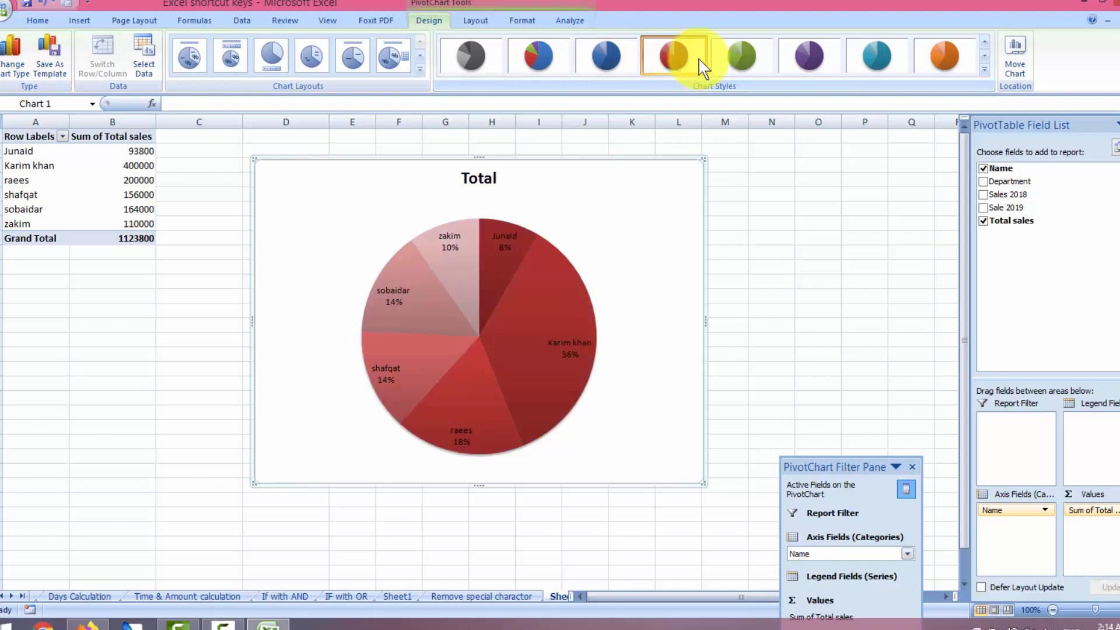
click(740, 61)
Try several pie layouts with legends or names only, ending with the first layout showing names and percentages on the slices.
click(394, 65)
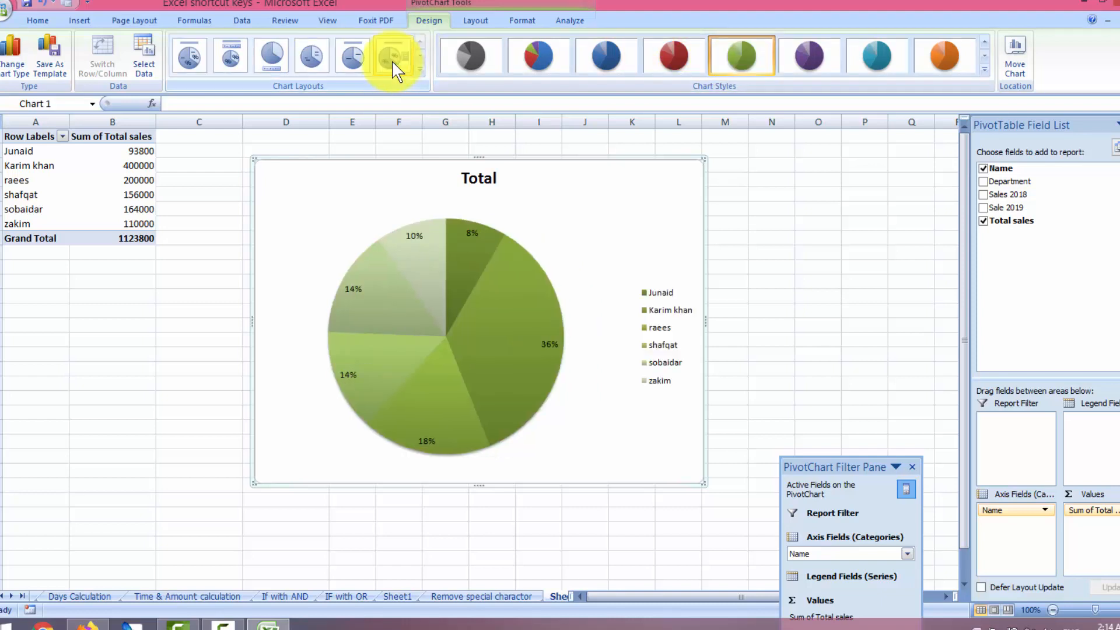
click(309, 57)
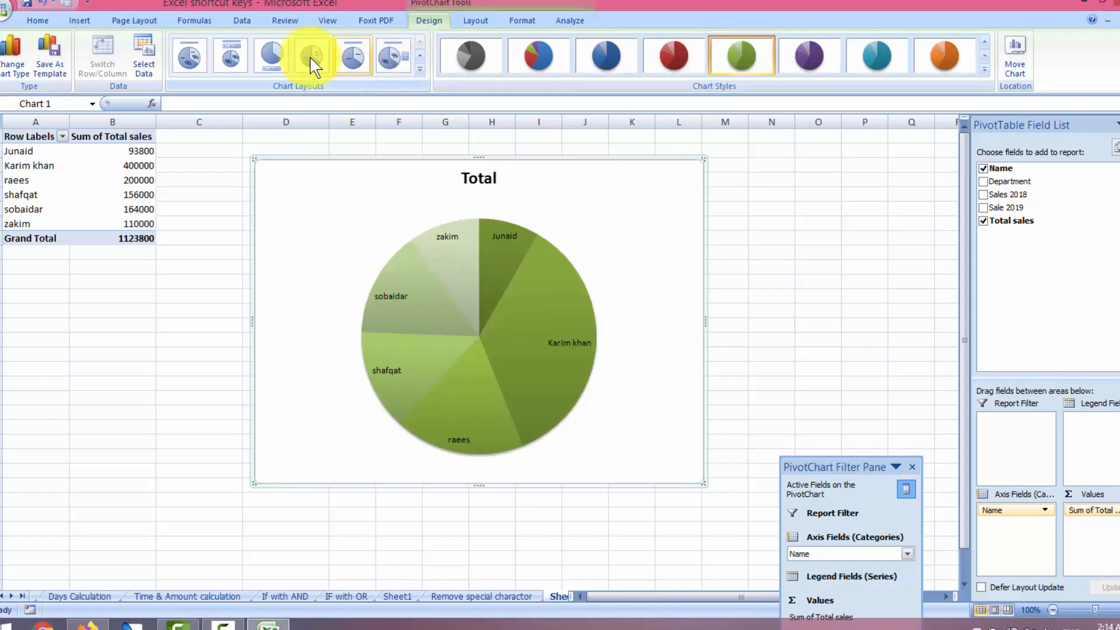
click(229, 57)
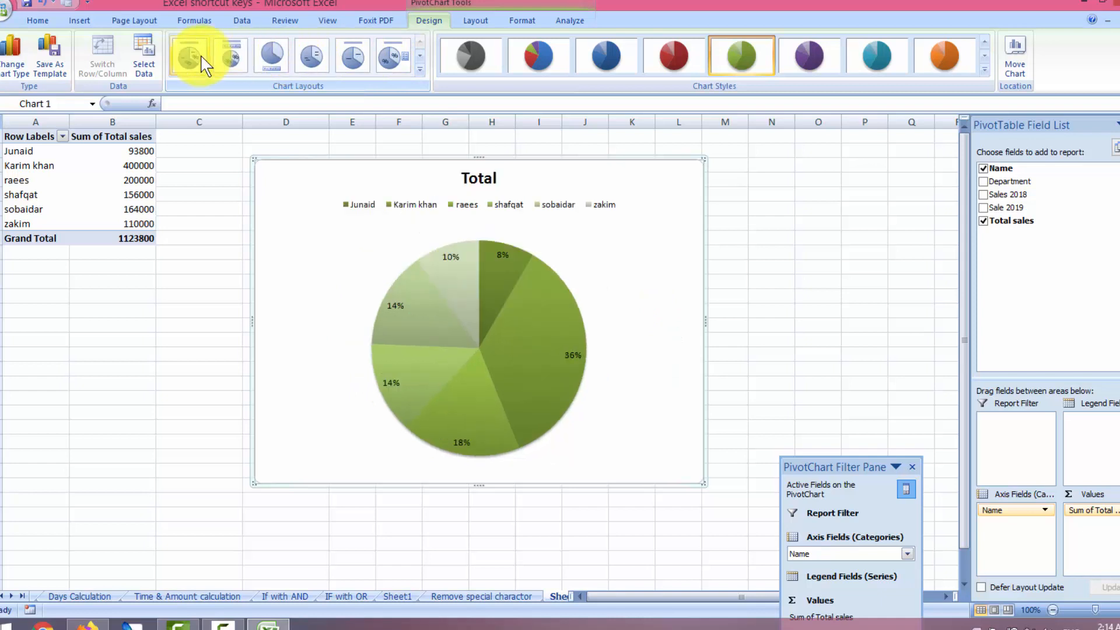
click(202, 57)
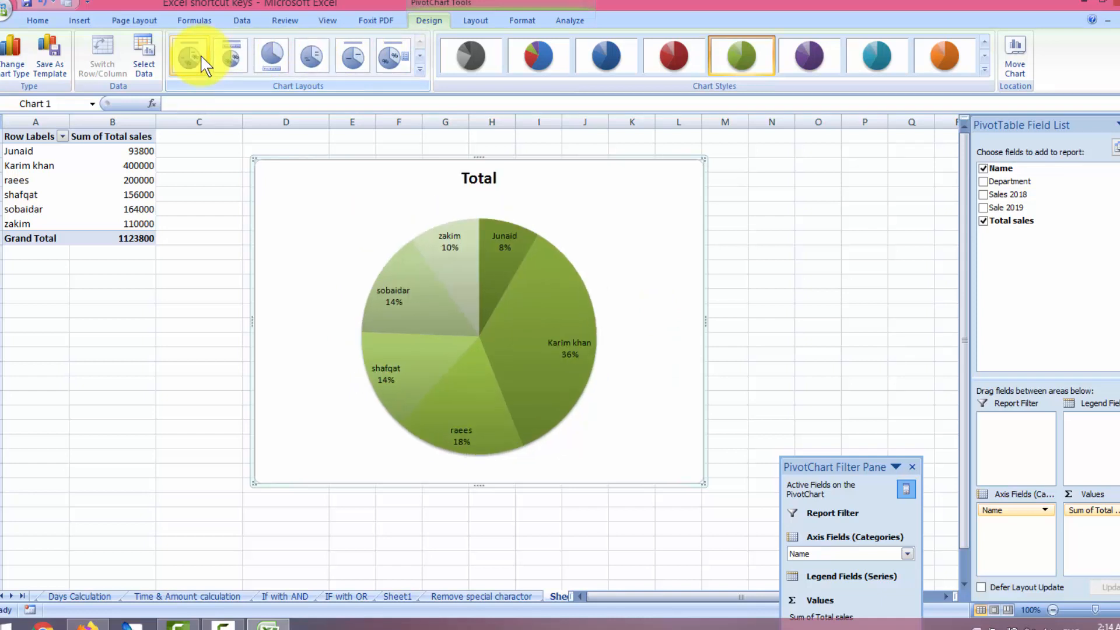
Add the Department, Sales 2018 and Sale 2019 fields to the PivotChart report.
click(983, 182)
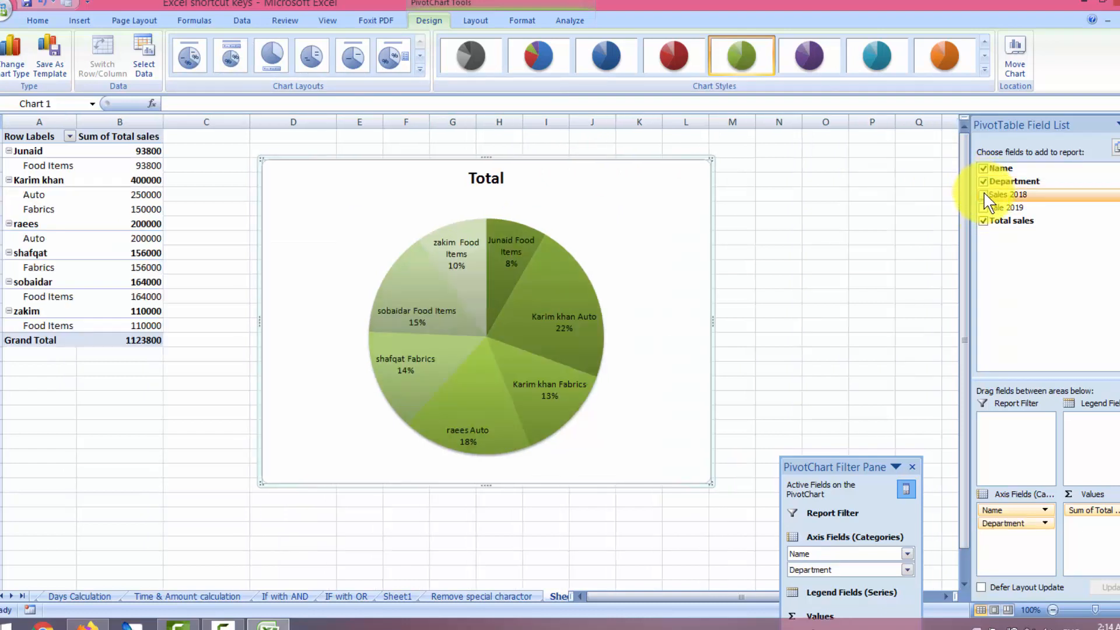
click(983, 194)
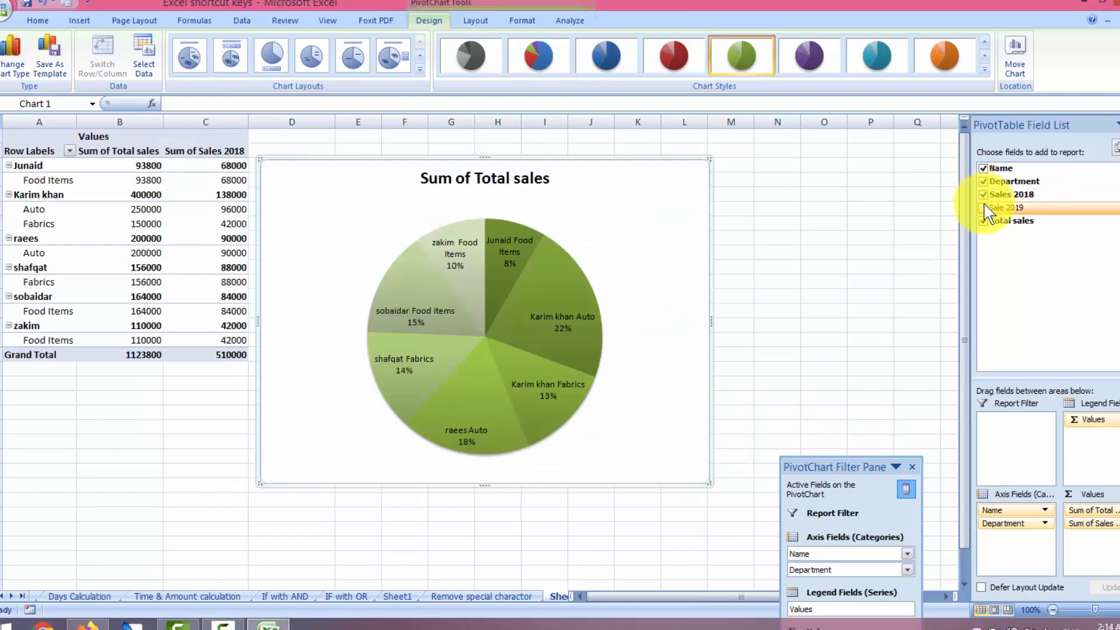
click(985, 209)
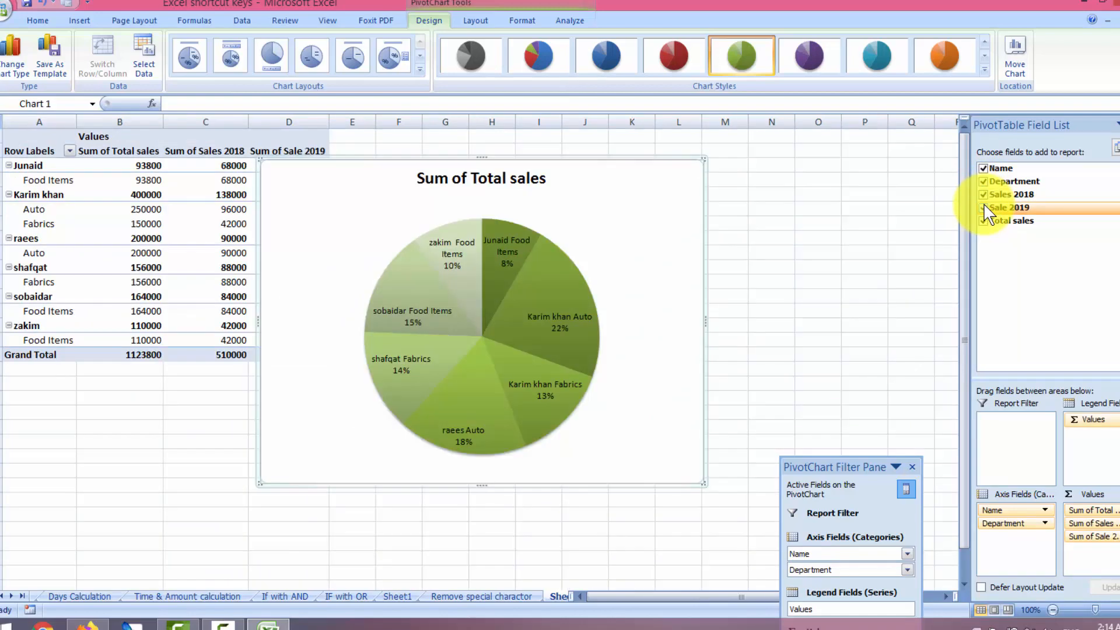
Try the red style with a black background, then apply the bevelled multicoloured pie style with a white background.
click(983, 70)
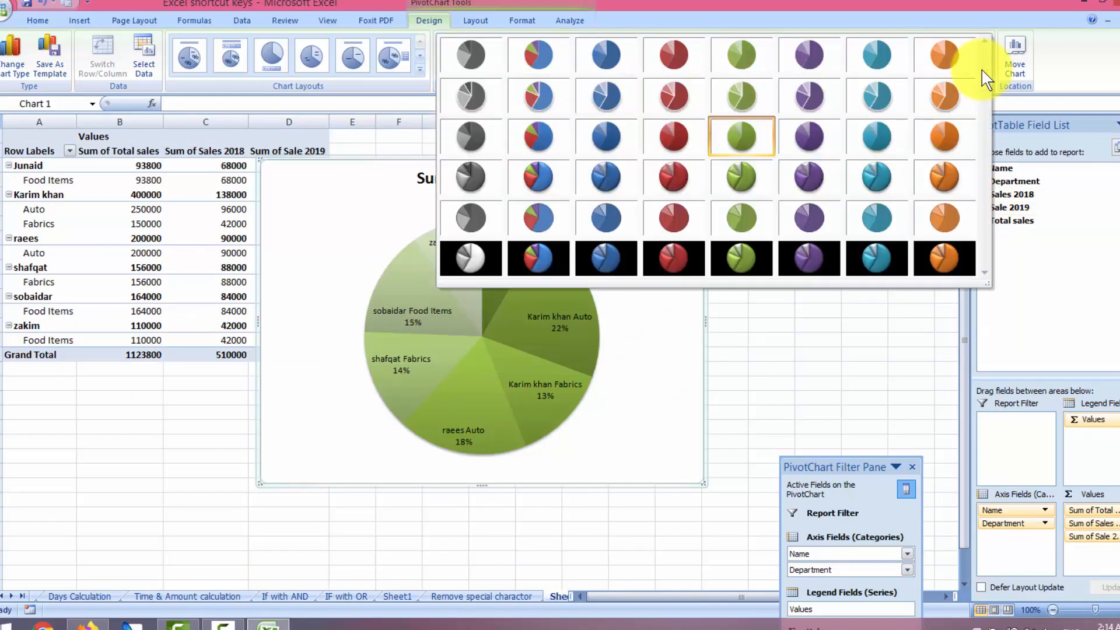
click(674, 257)
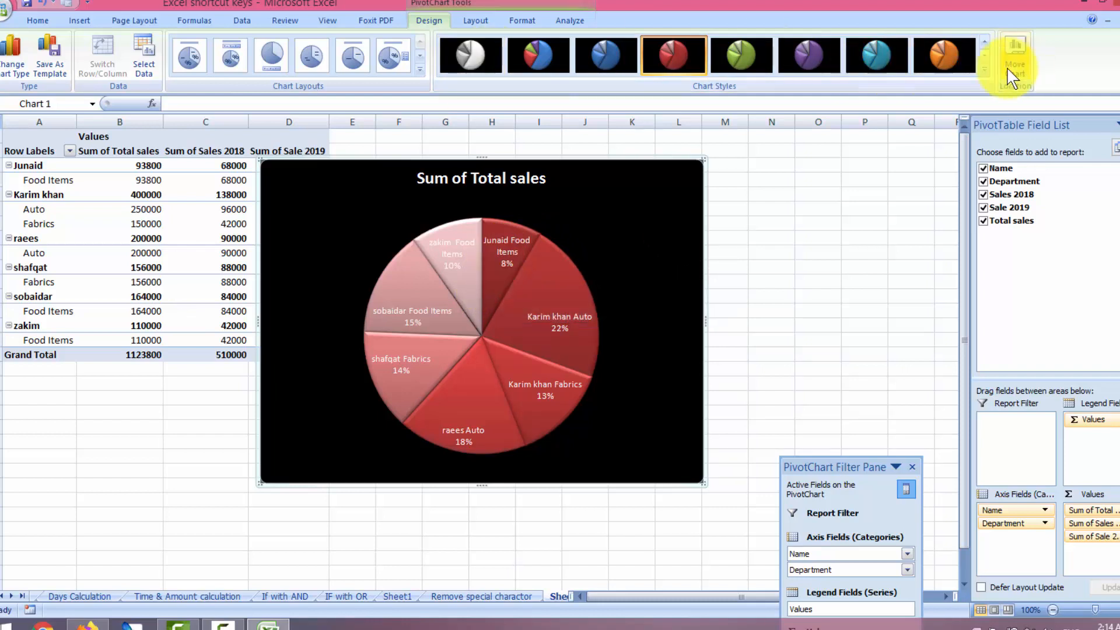
click(985, 71)
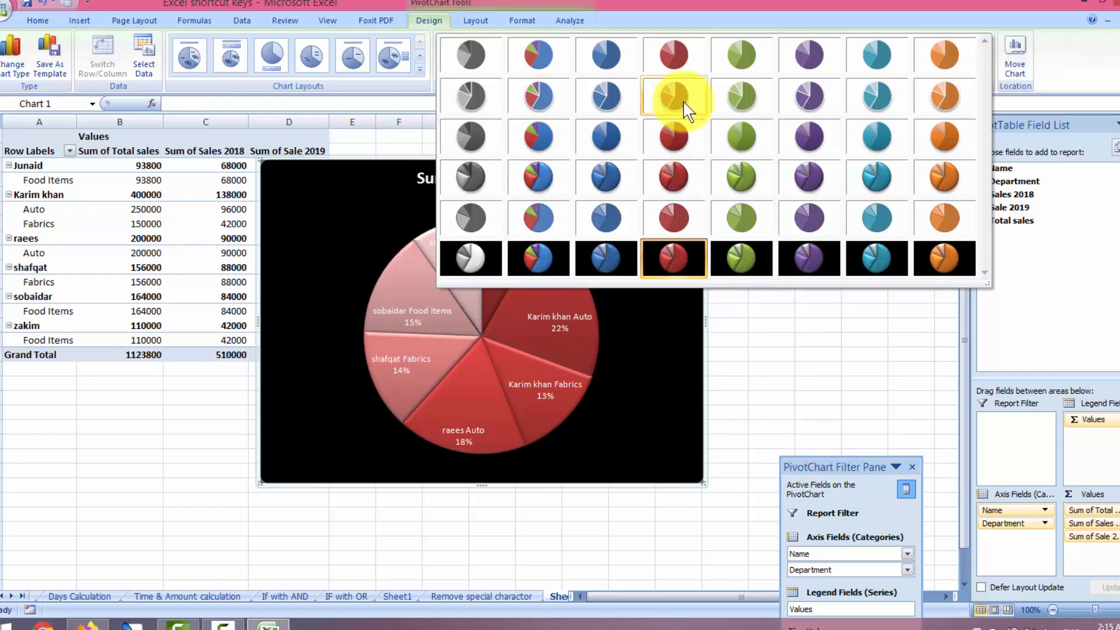
click(544, 165)
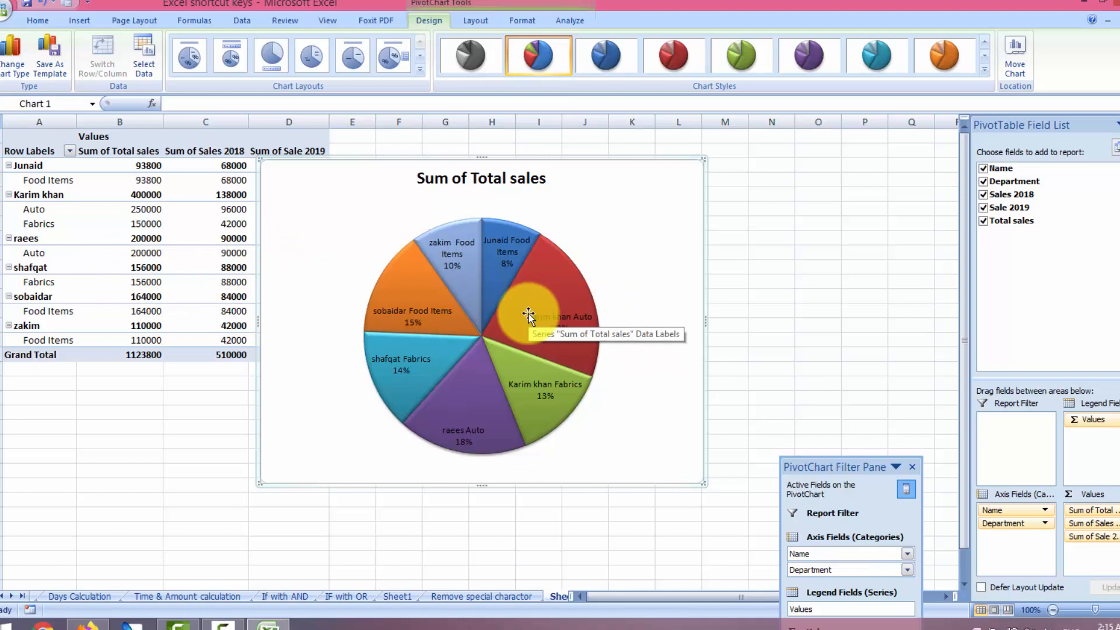
Move the PivotChart Filter Pane higher and filter the Name field to only the second, third and fourth names.
drag(831, 467, 782, 393)
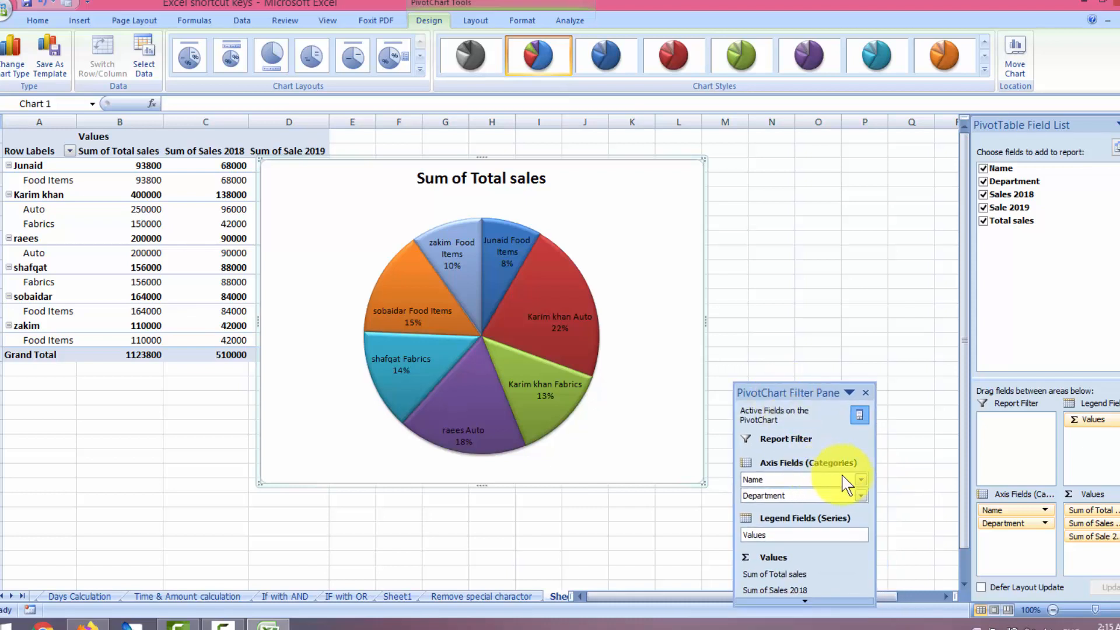
click(861, 479)
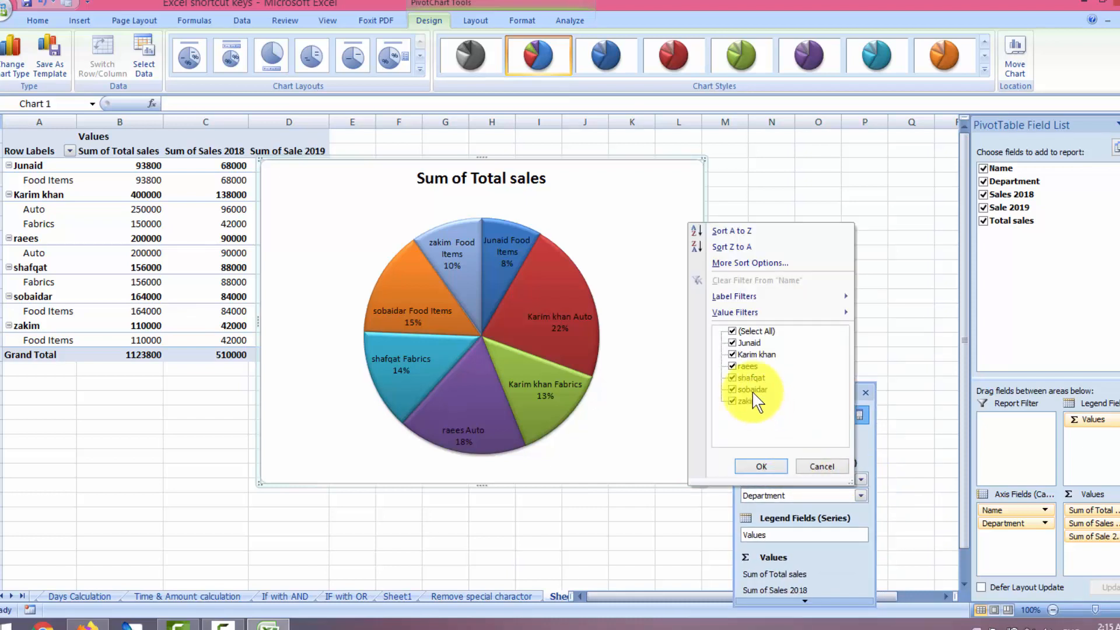
click(732, 333)
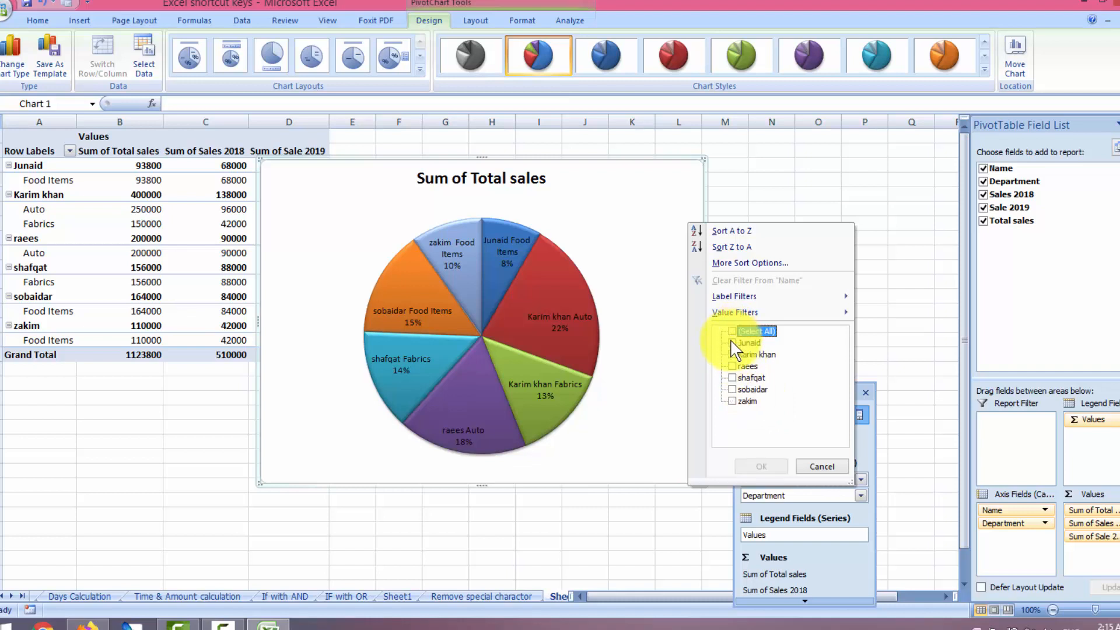
click(733, 355)
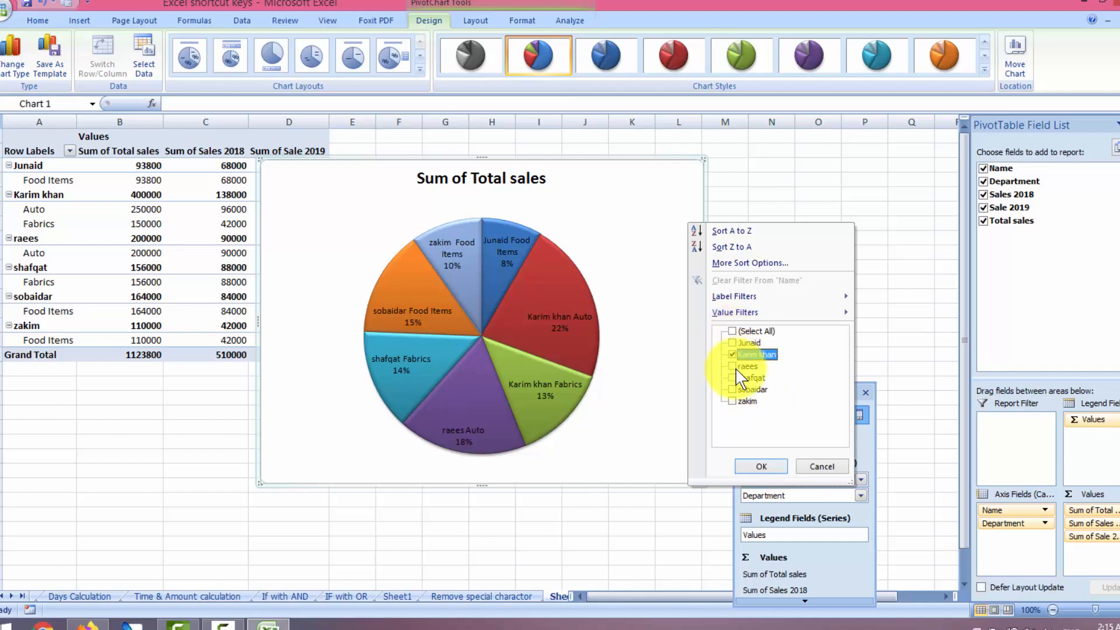
click(733, 366)
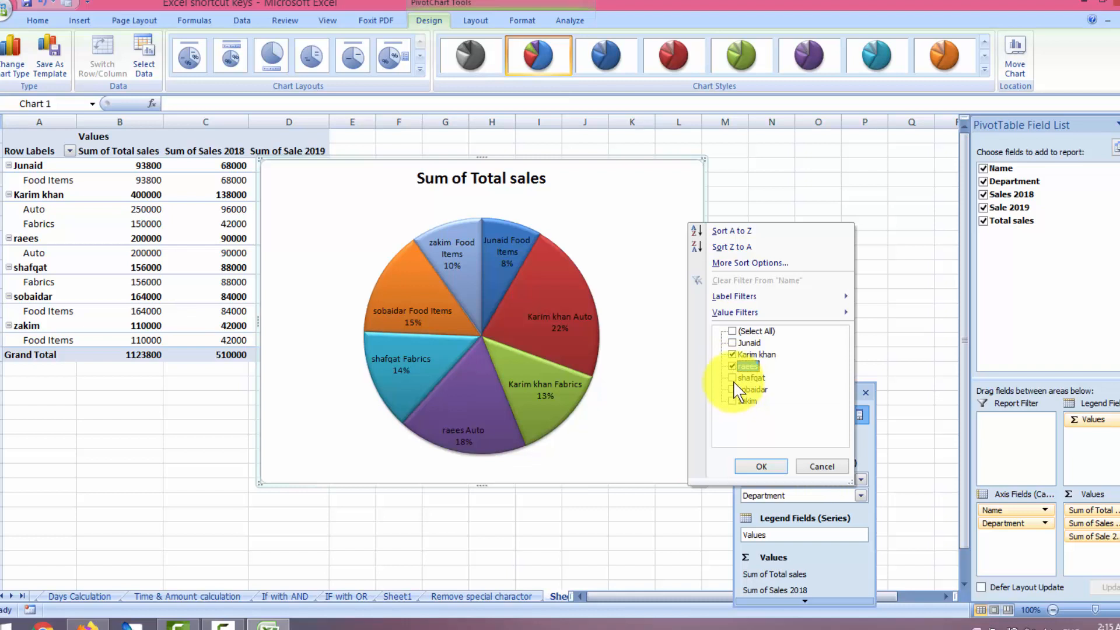
click(732, 377)
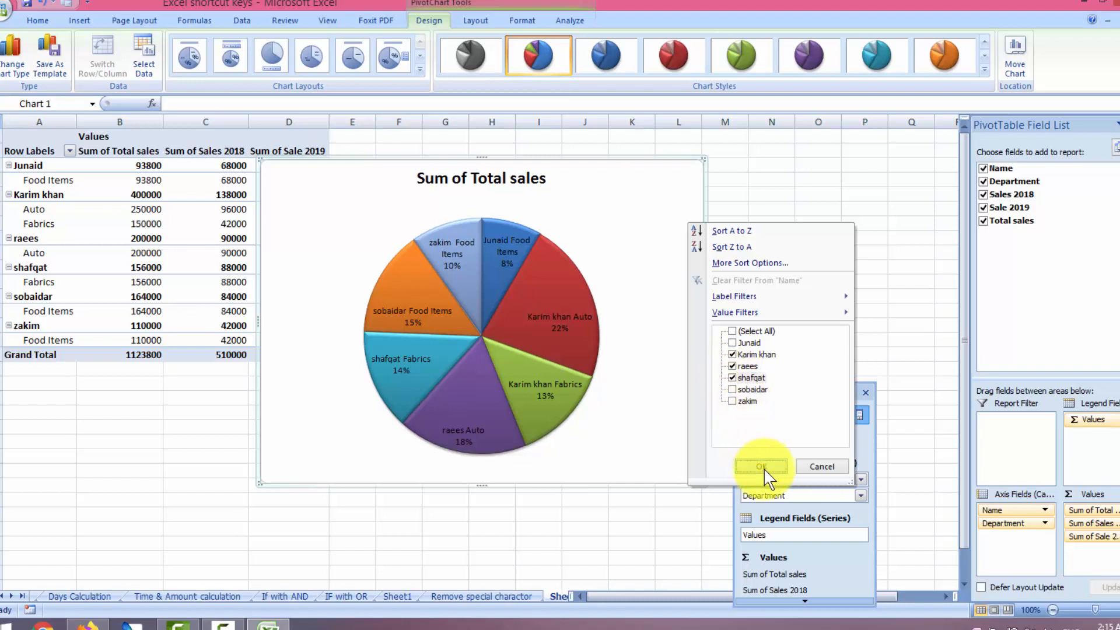
click(762, 466)
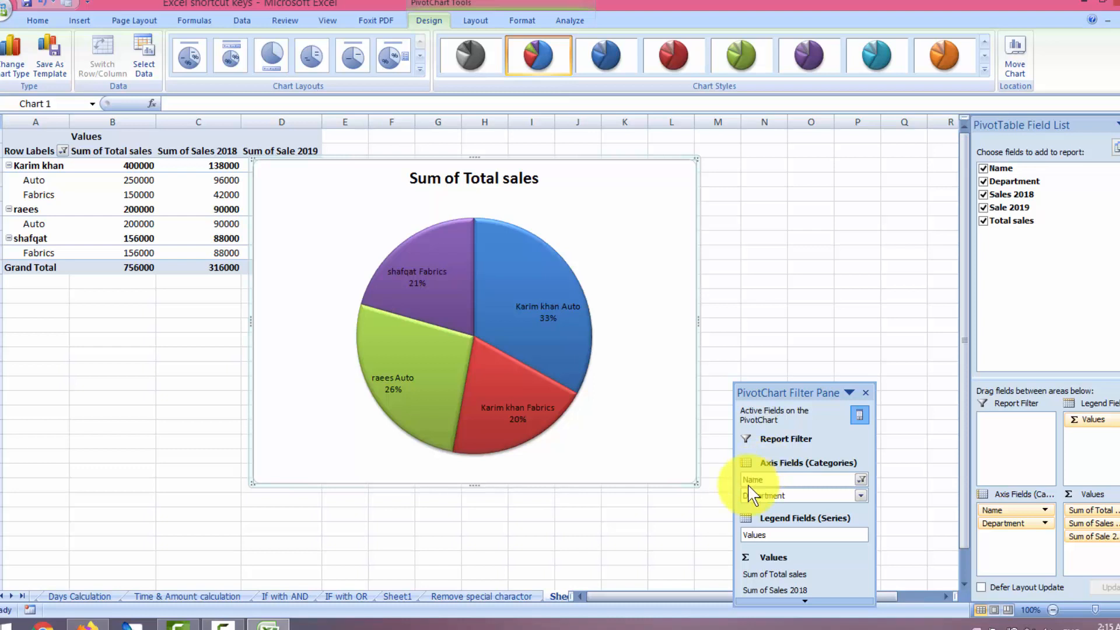
Filter the Department field to Auto only and move the PivotChart clear of the PivotTable's Sale 2019 column.
click(859, 495)
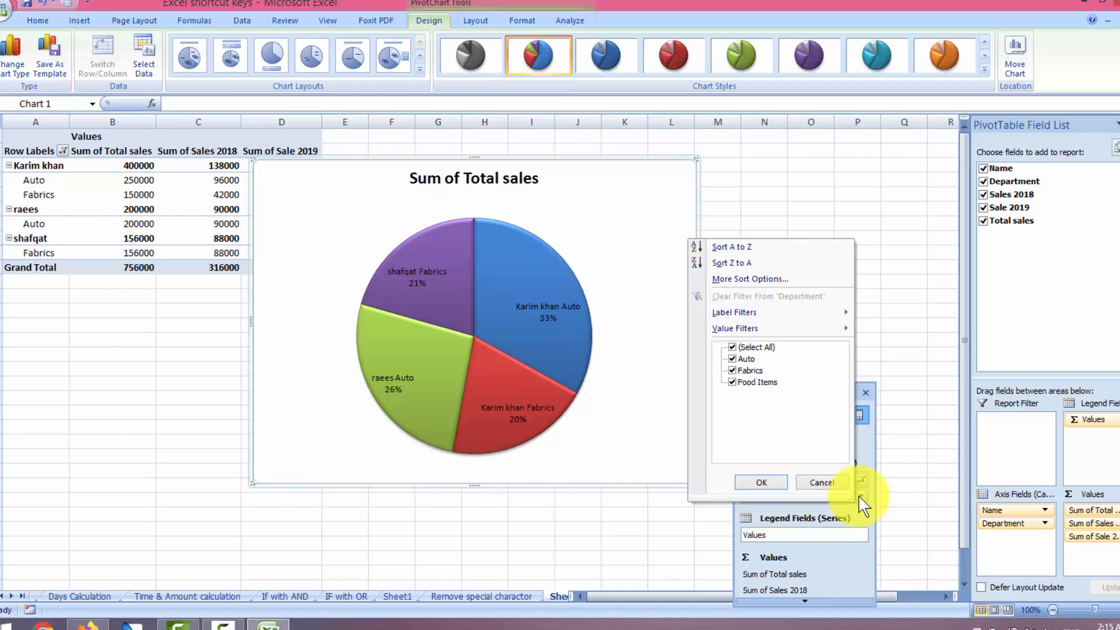
click(733, 371)
click(732, 382)
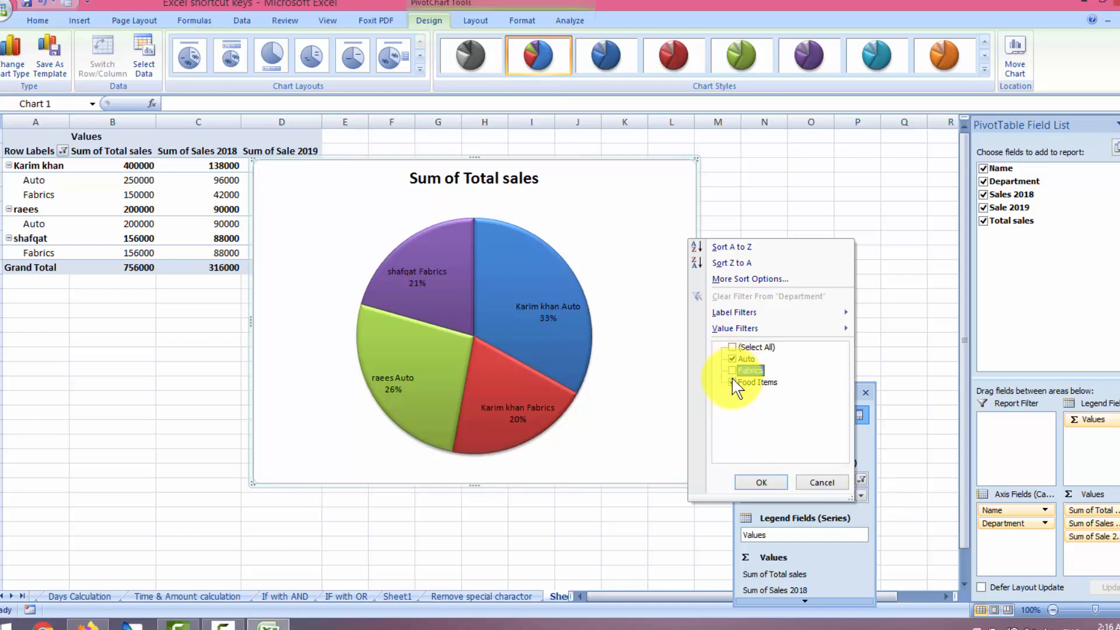
click(761, 482)
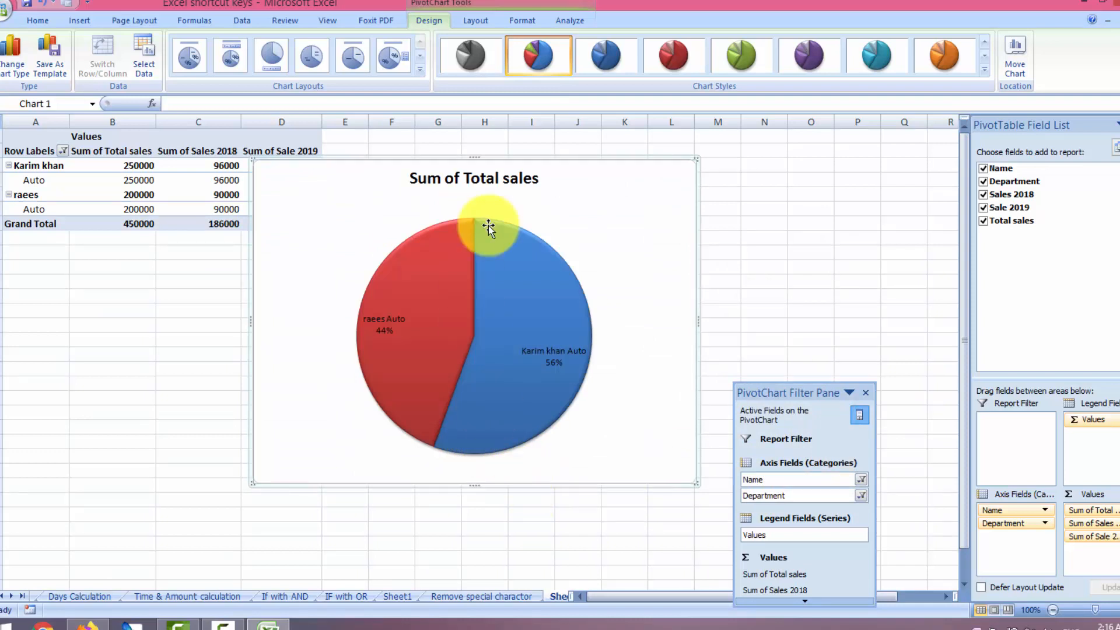
drag(559, 177, 637, 150)
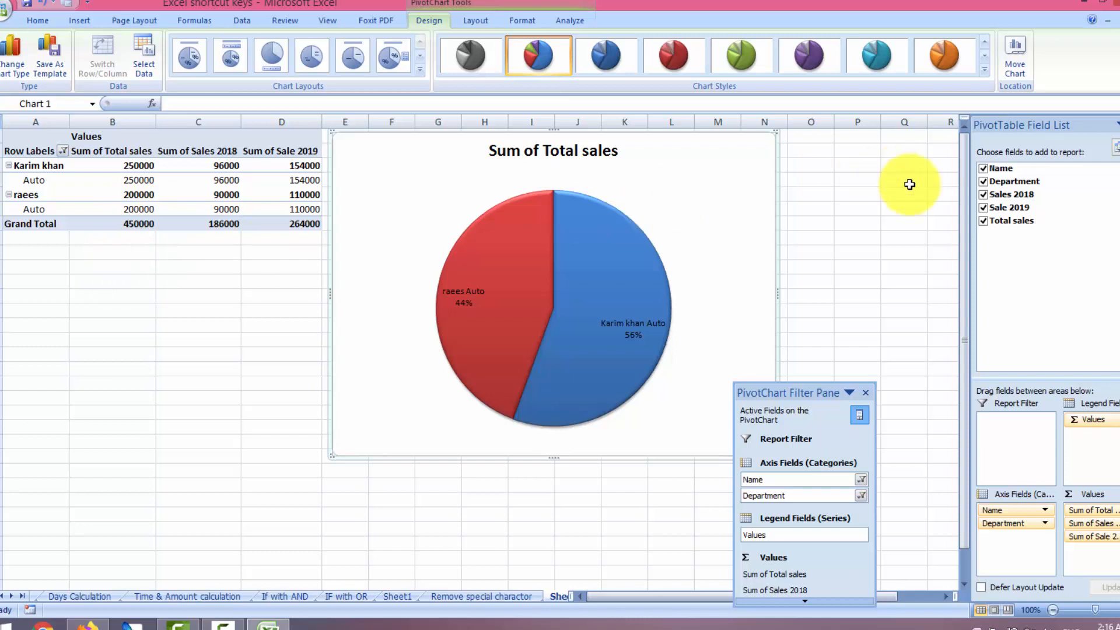
Remove Total sales from the report and try a names-only layout before returning to slice labels with names and percentages.
click(982, 220)
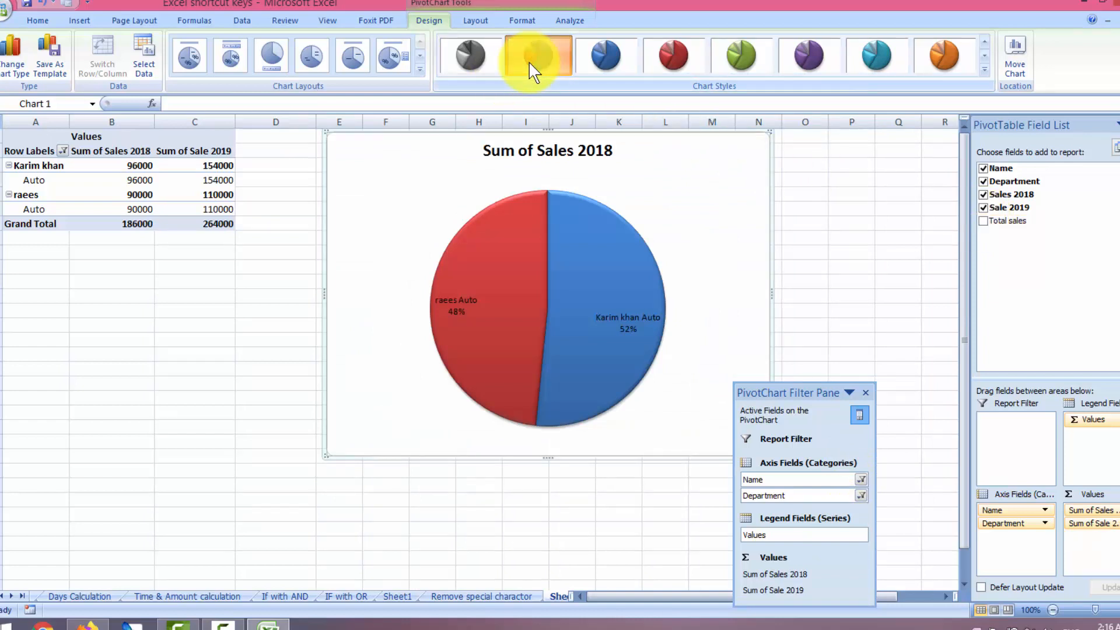
click(353, 62)
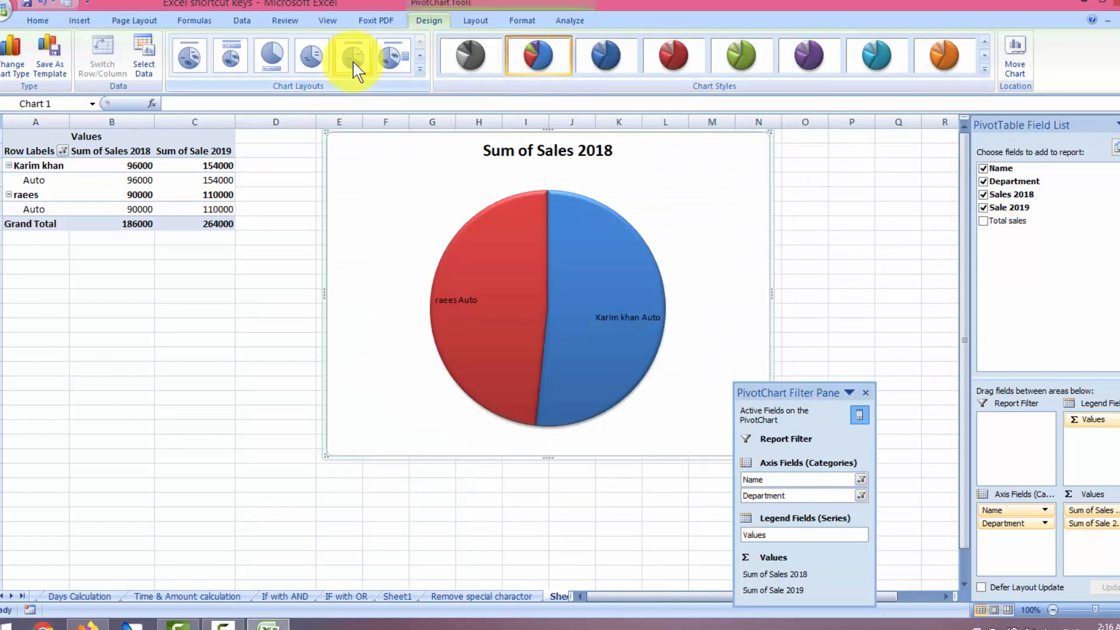
click(226, 59)
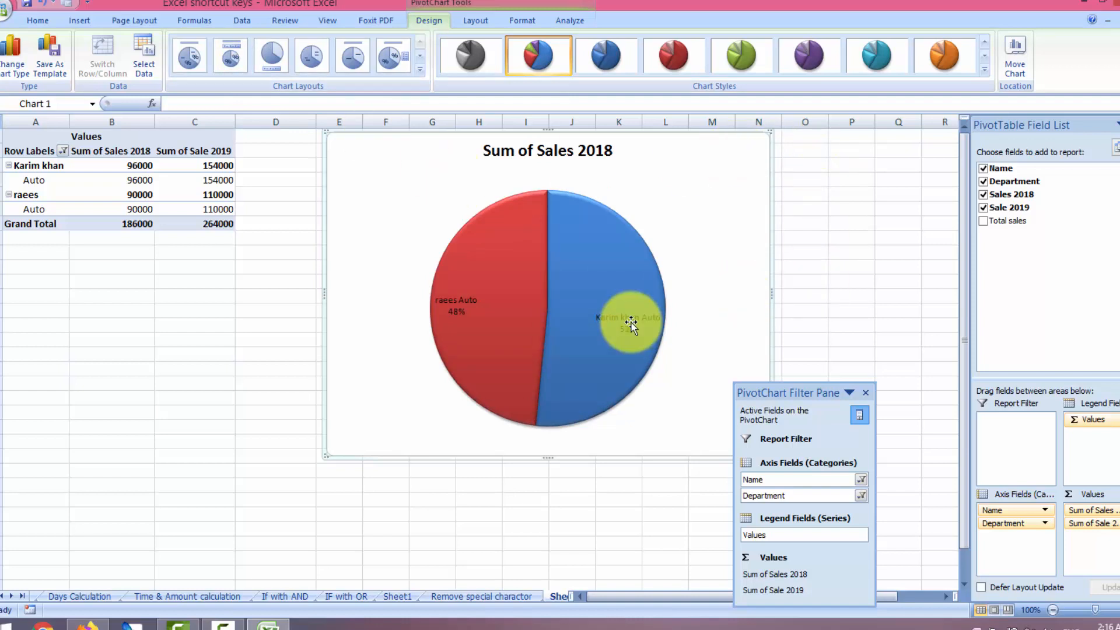
Apply the multicoloured pie style with white slice borders, trying its blue variant before returning to the multicoloured one.
click(985, 69)
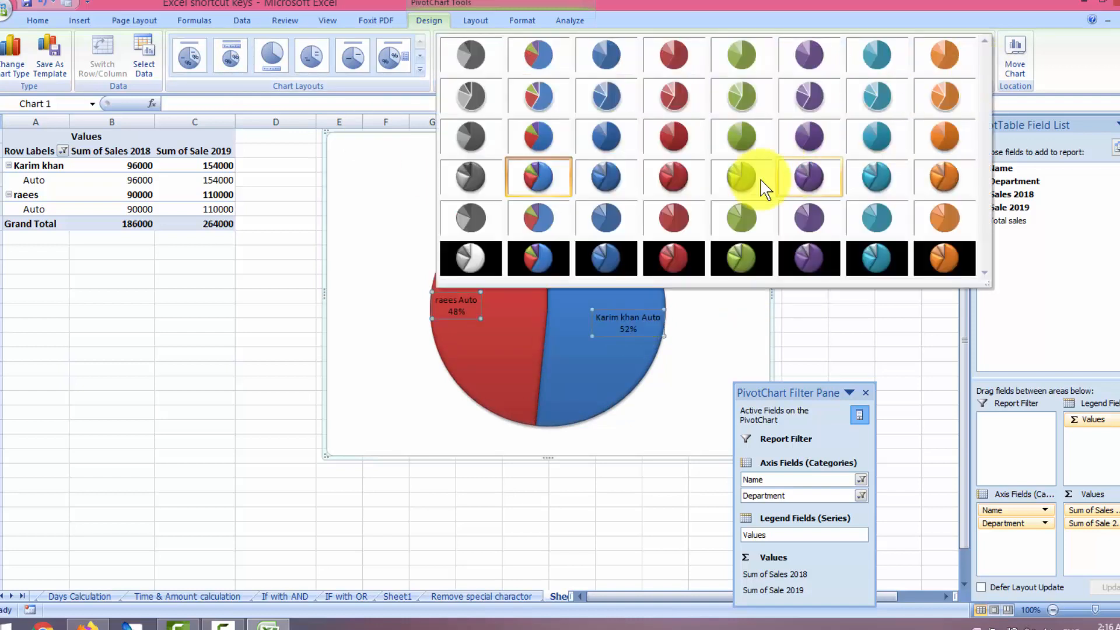
click(529, 103)
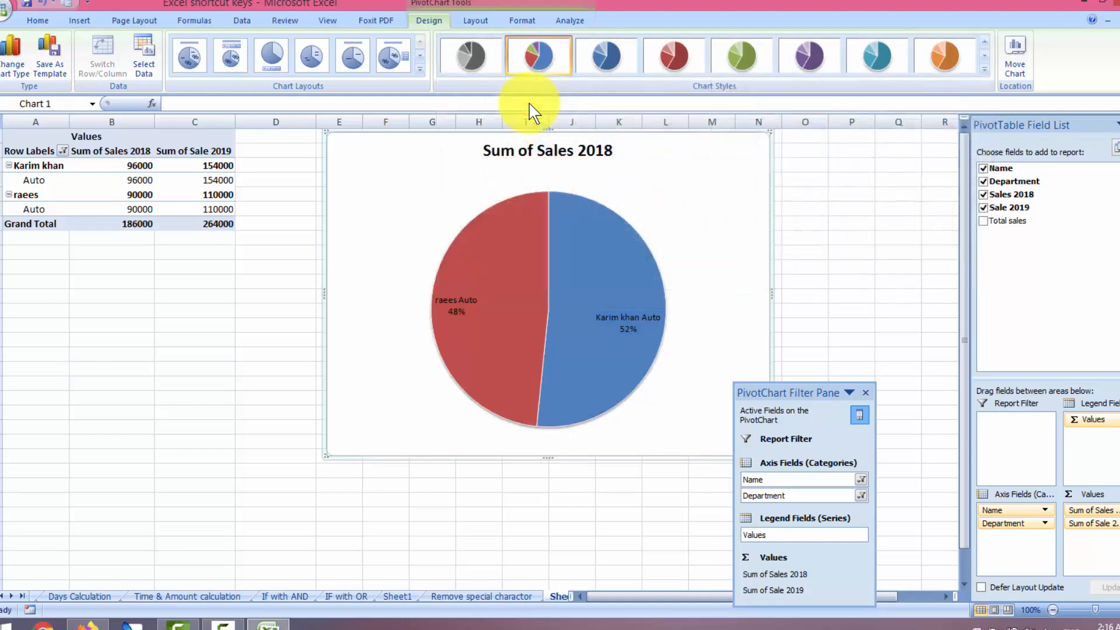
click(639, 69)
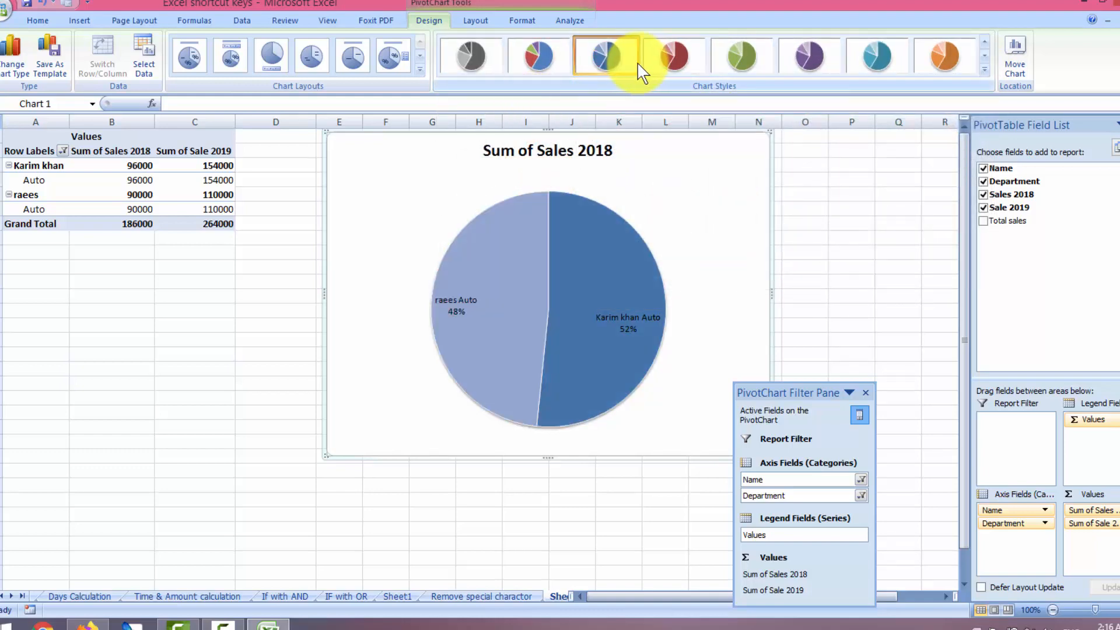
click(569, 69)
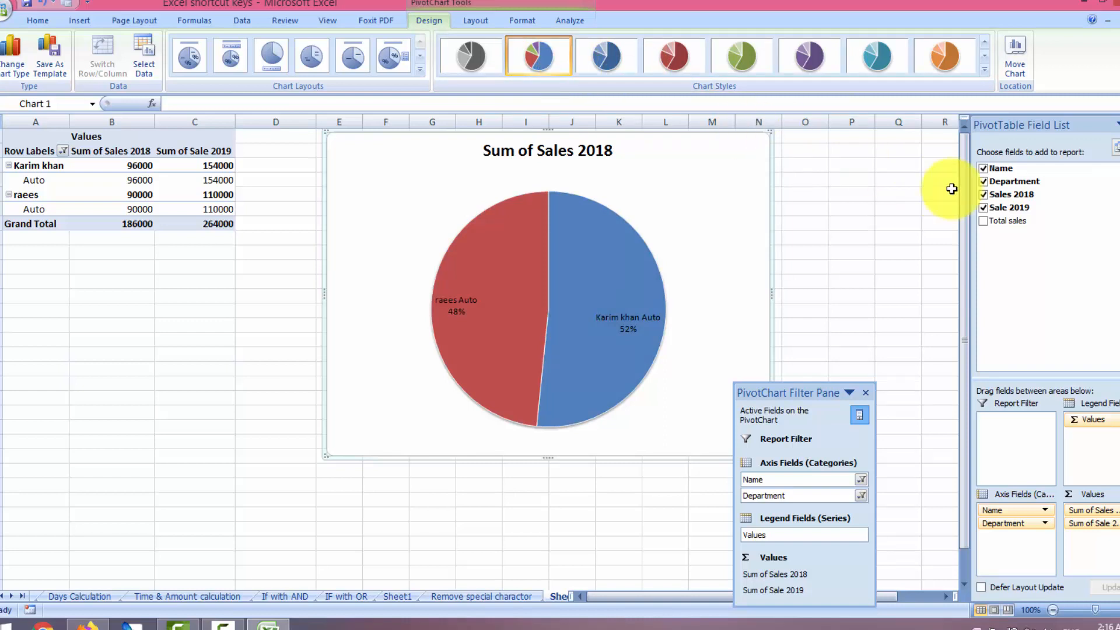
Add Total sales back, remove Sales 2018 and Department from the report, and move the PivotChart Filter Pane lower.
click(983, 221)
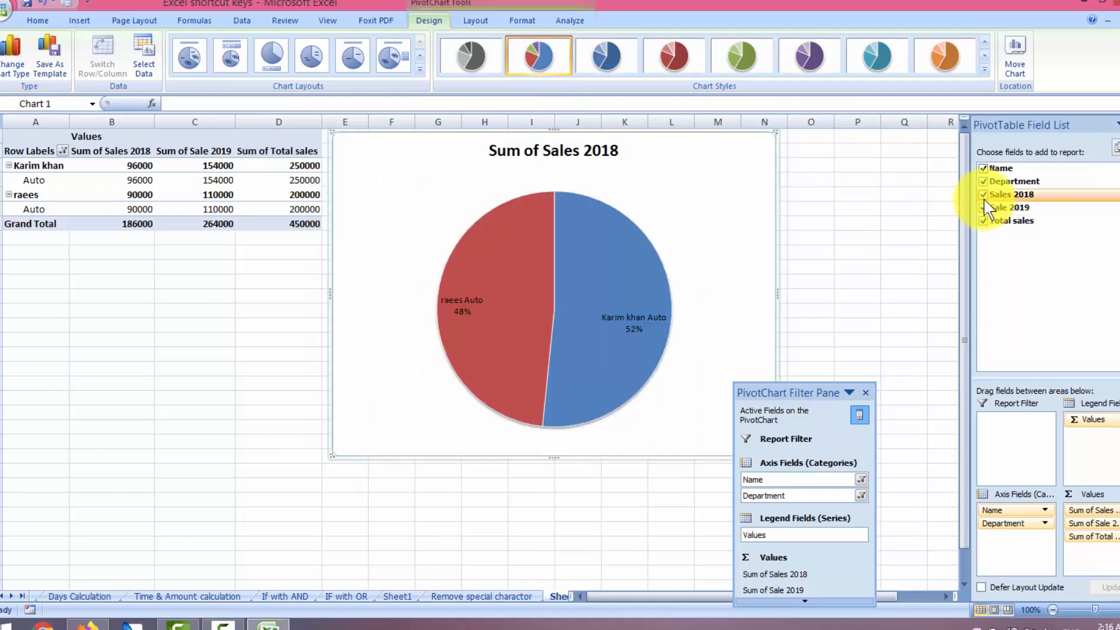
click(984, 194)
click(983, 181)
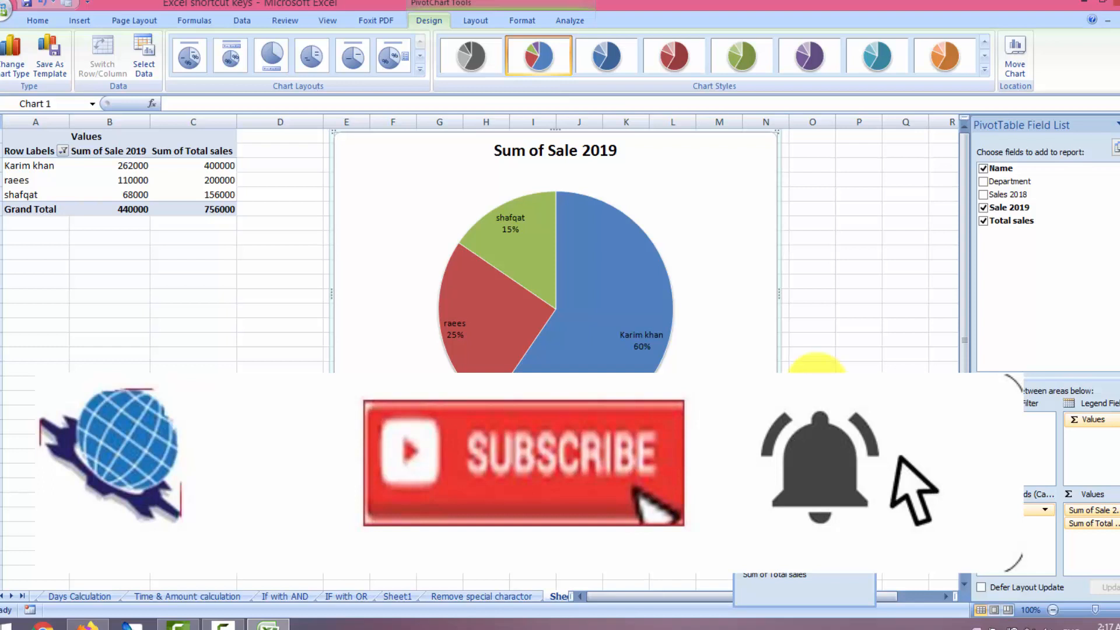
drag(814, 423, 849, 506)
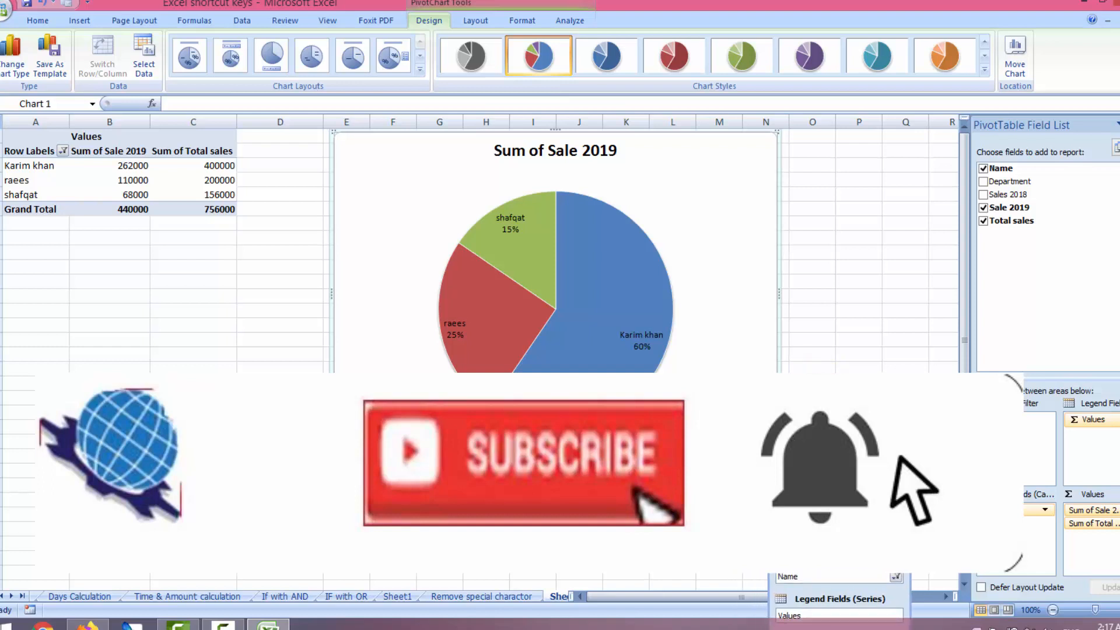